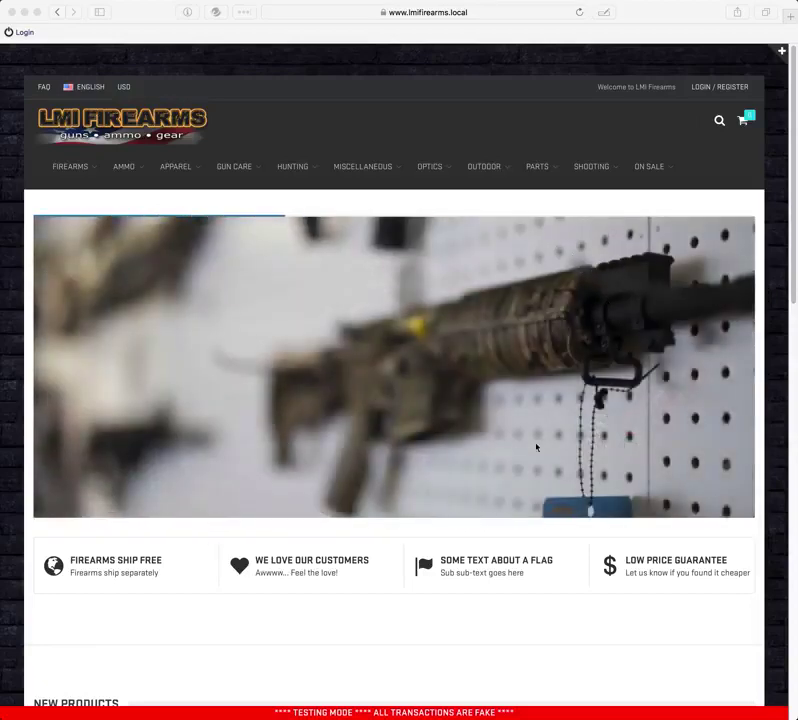
Open the storefront's LOGIN / REGISTER page.
scroll(376, 529, down, 3)
scroll(377, 529, up, 3)
scroll(377, 529, up, 1)
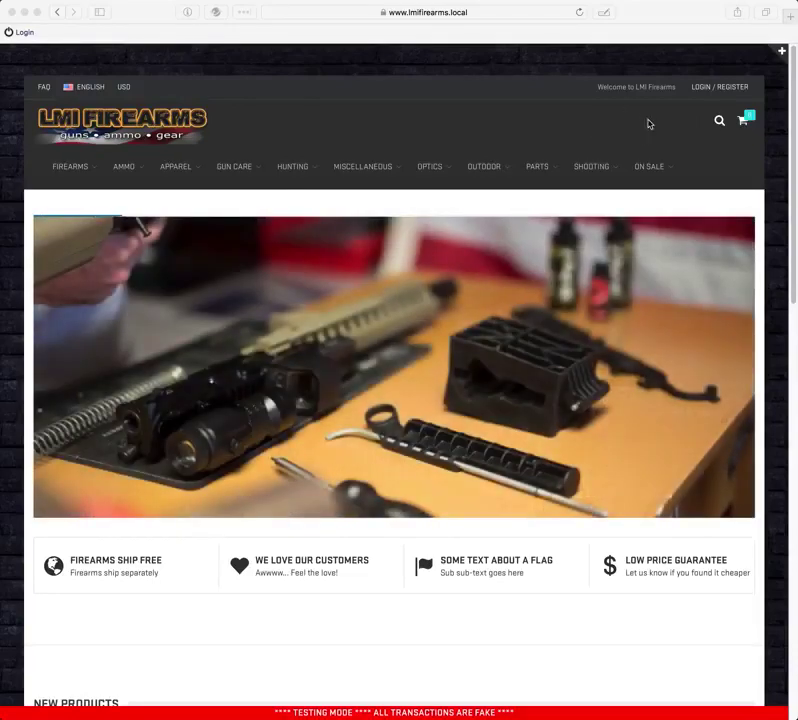
click(716, 90)
click(716, 90)
Autofill the saved account email and password, then enter the captcha answer.
click(409, 409)
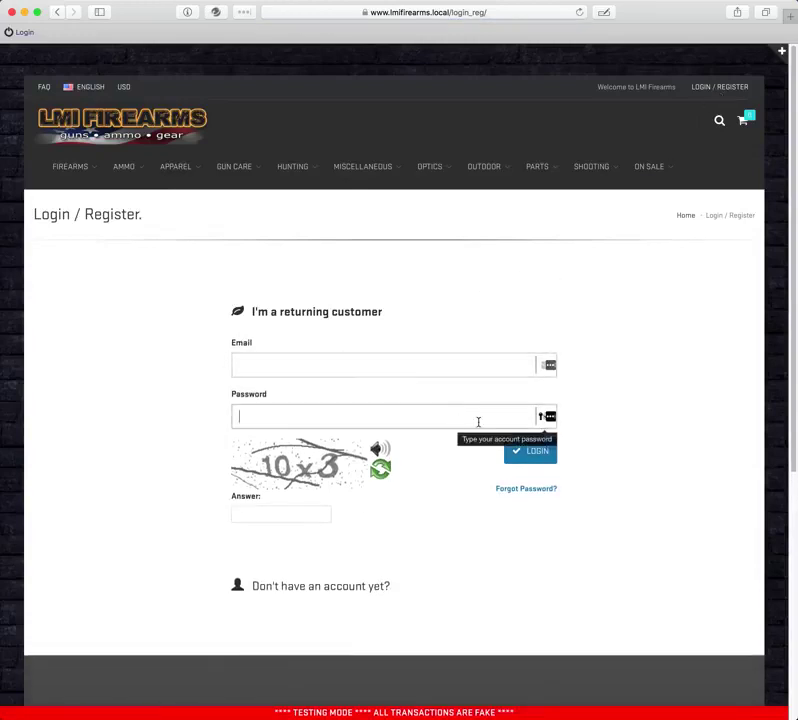
click(540, 416)
click(289, 441)
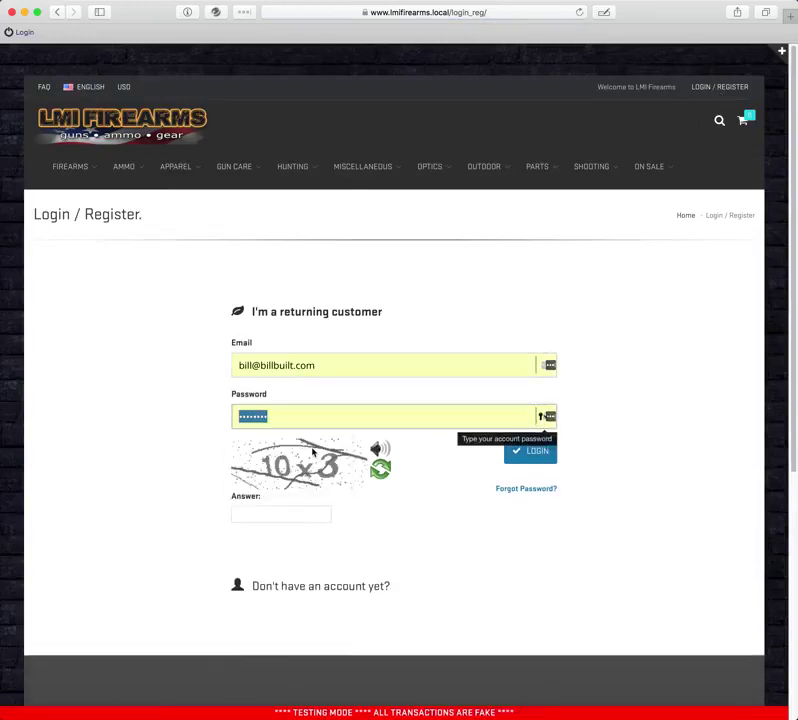
click(277, 518)
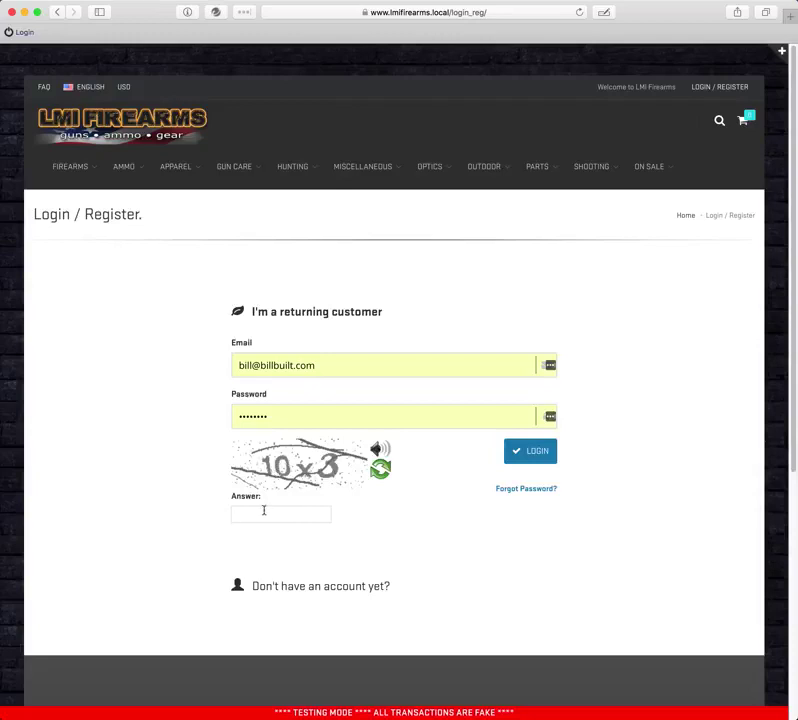
text(10 x)
Log in, then step the guided tour through My Account, Store Logo, Main Menu and main content before ending it.
click(550, 451)
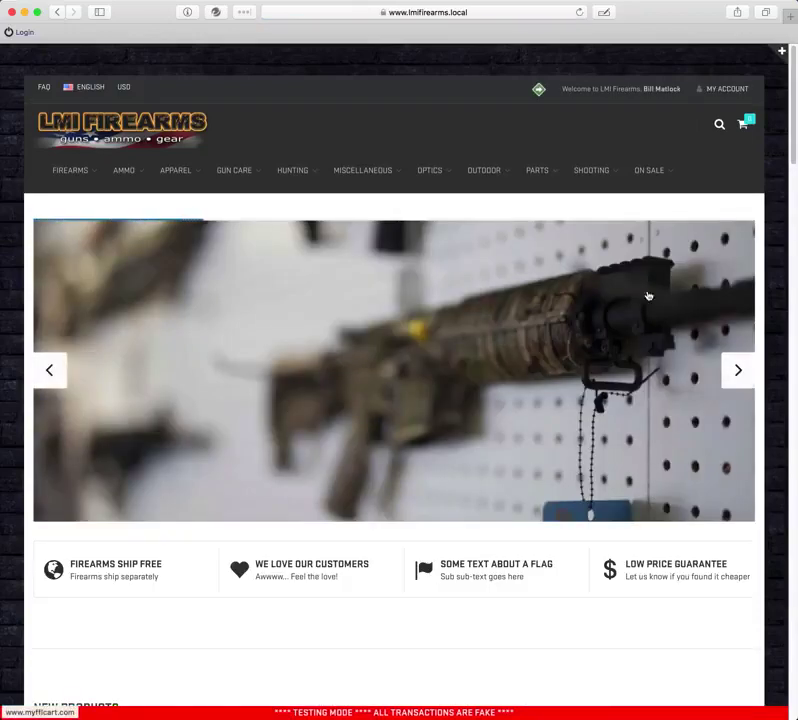
mouse_move(729, 103)
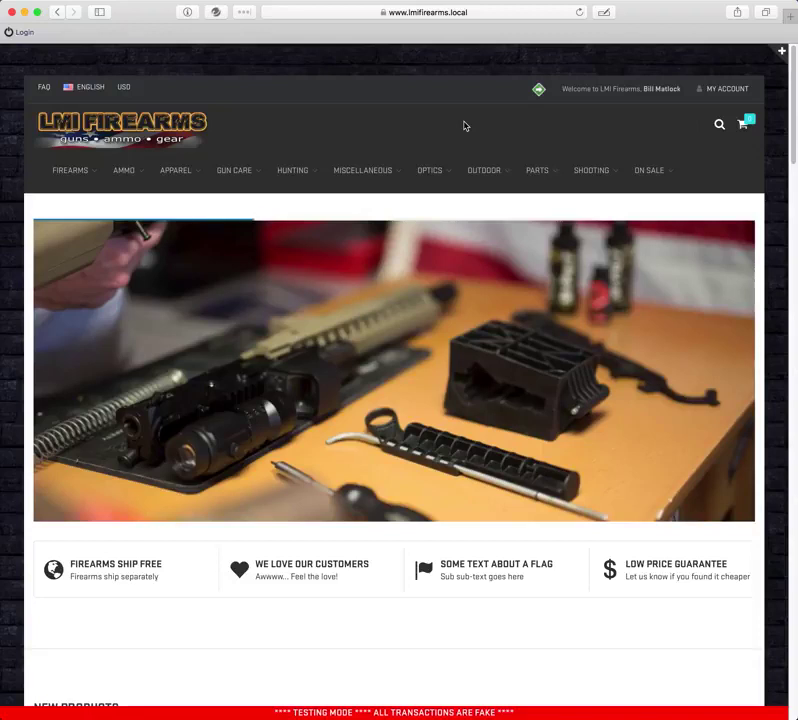
mouse_move(571, 170)
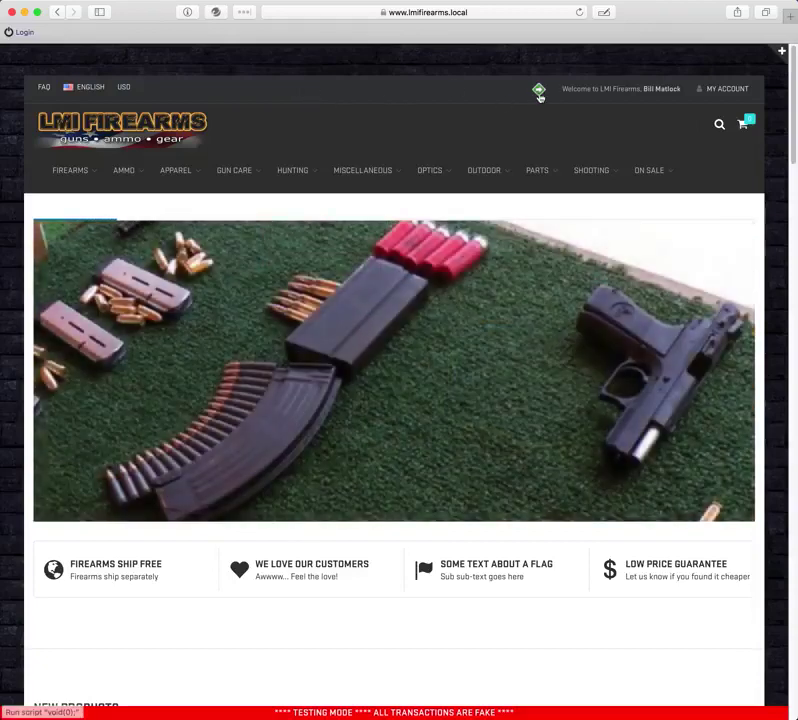
click(539, 91)
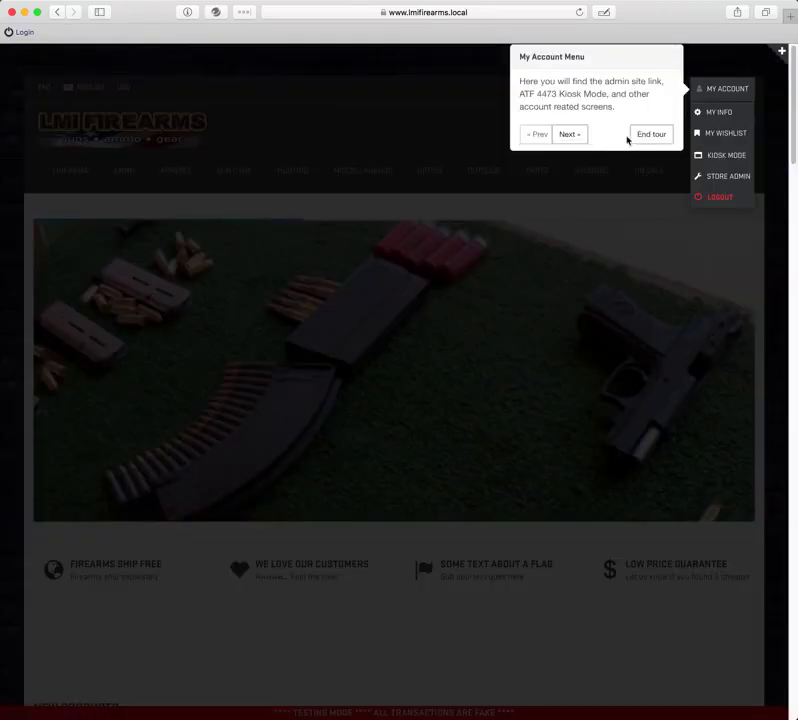
click(575, 140)
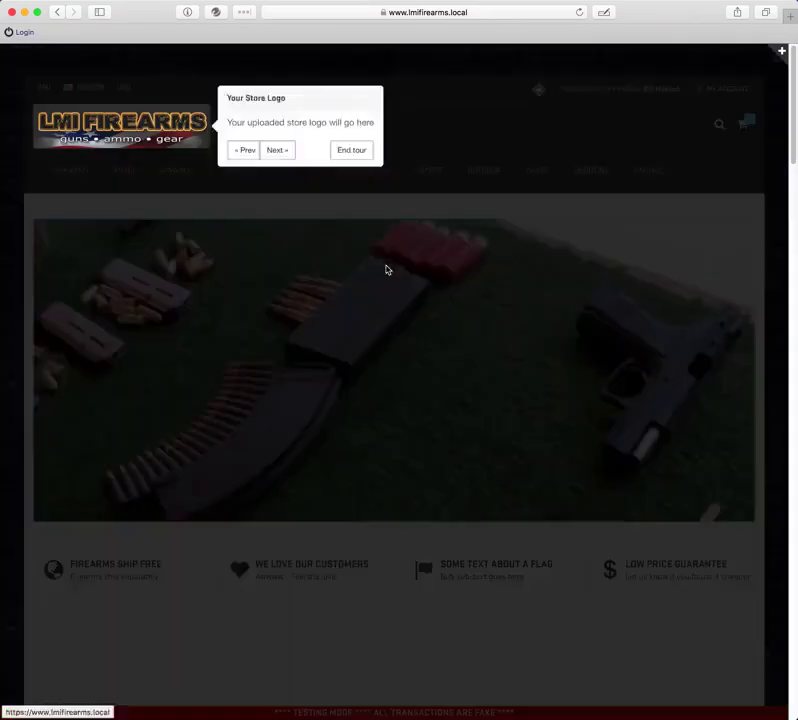
click(283, 155)
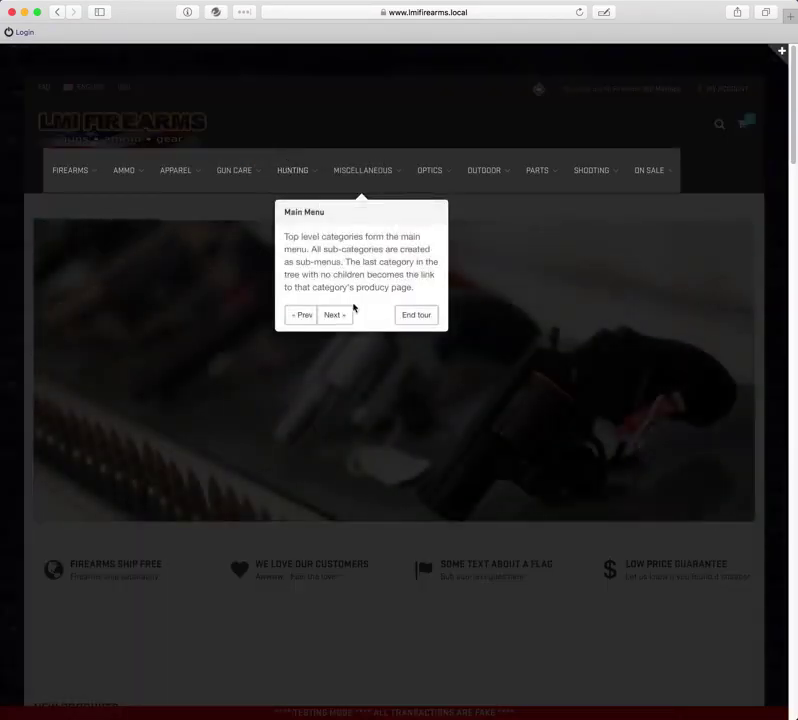
click(336, 316)
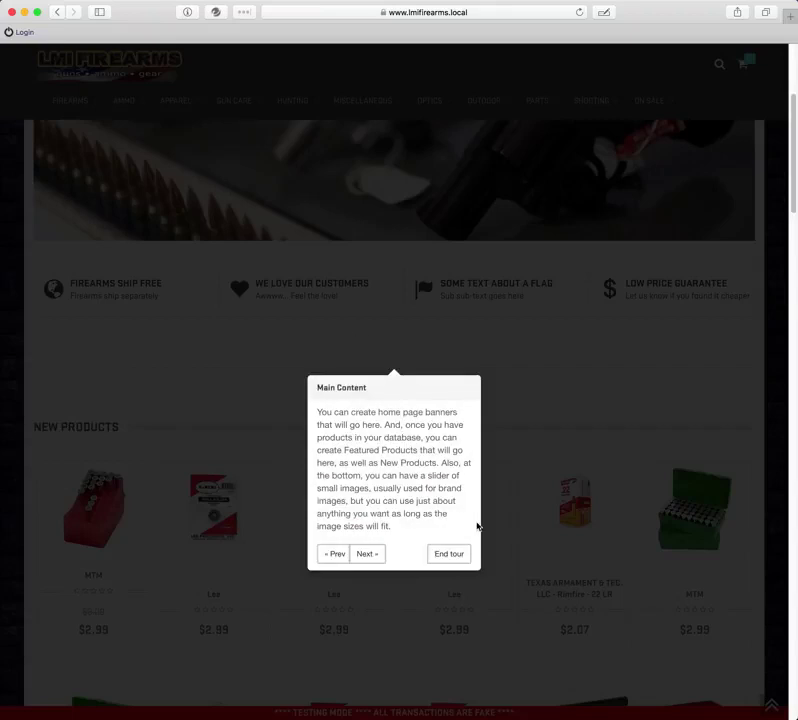
click(453, 553)
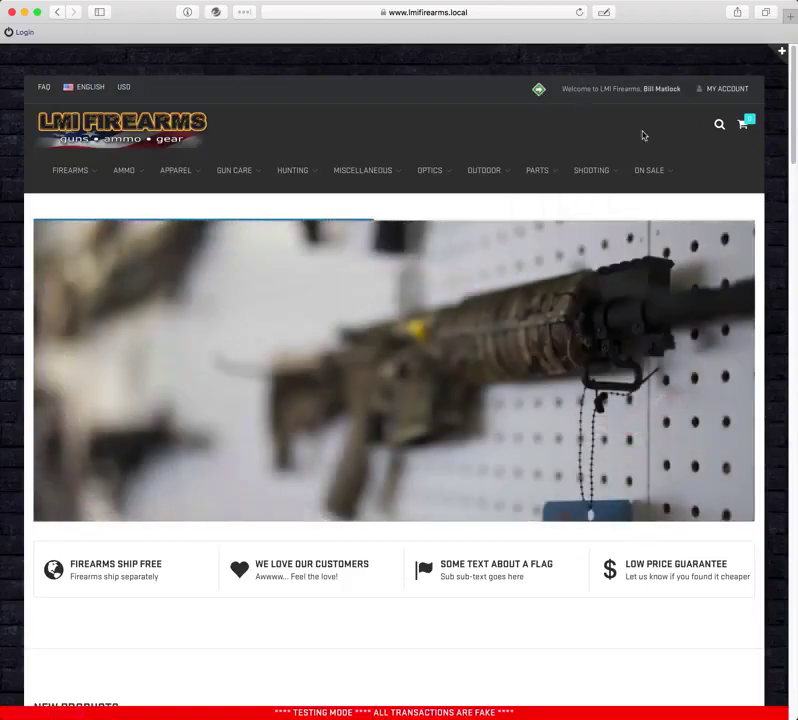
Open Store Information from the admin sidebar and scroll through its Contact Info name, address and FFL details.
mouse_move(728, 136)
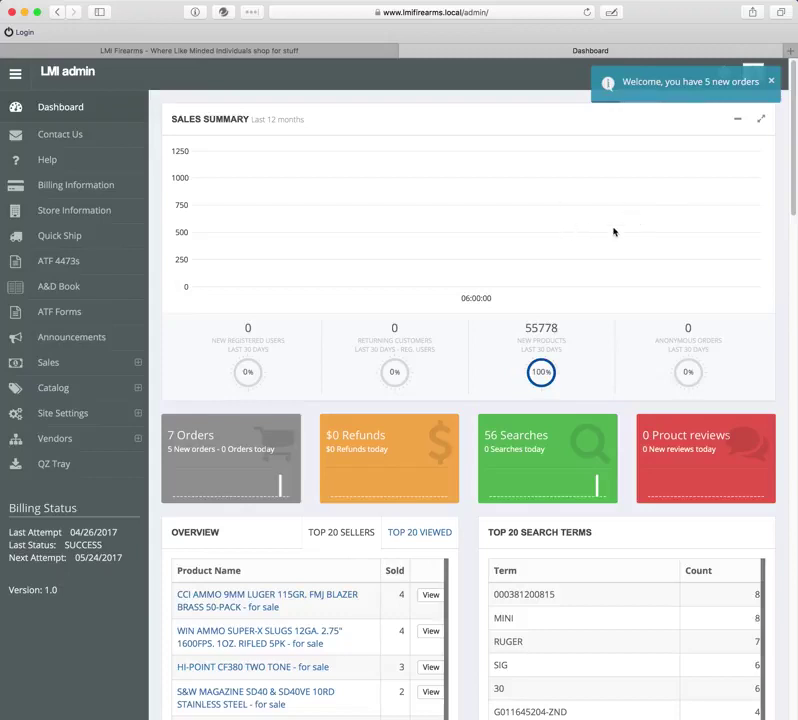
click(92, 214)
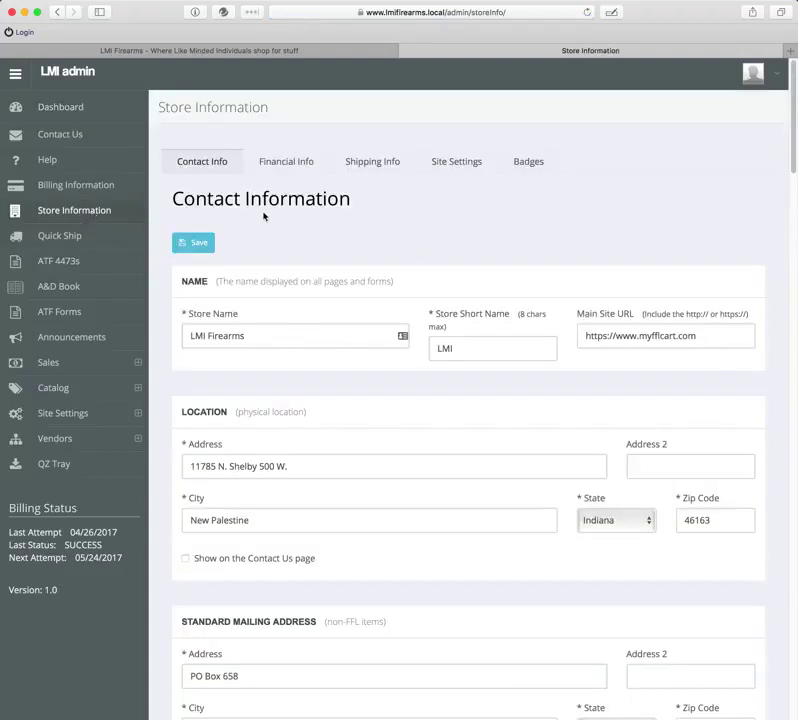
scroll(282, 216, down, 5)
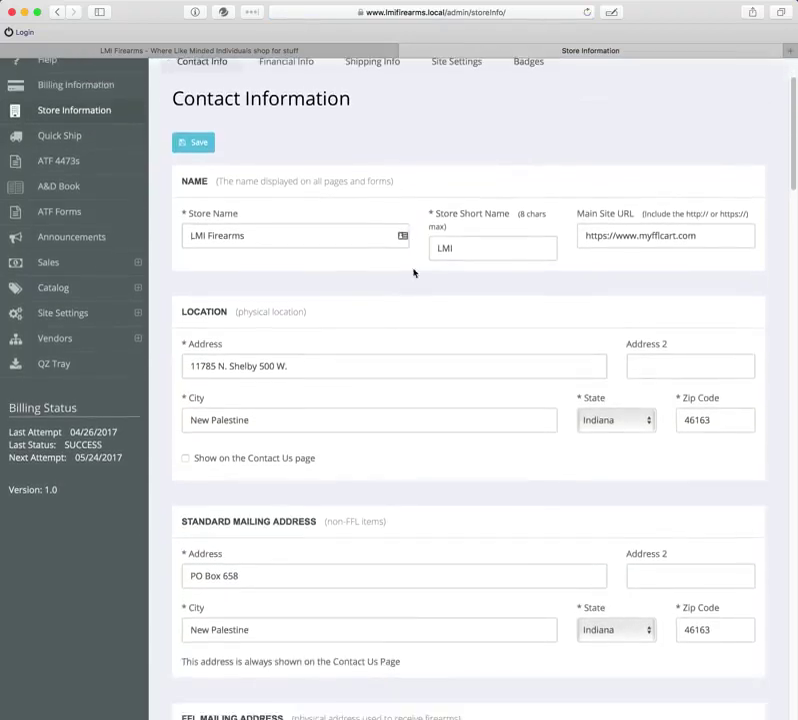
scroll(264, 217, down, 3)
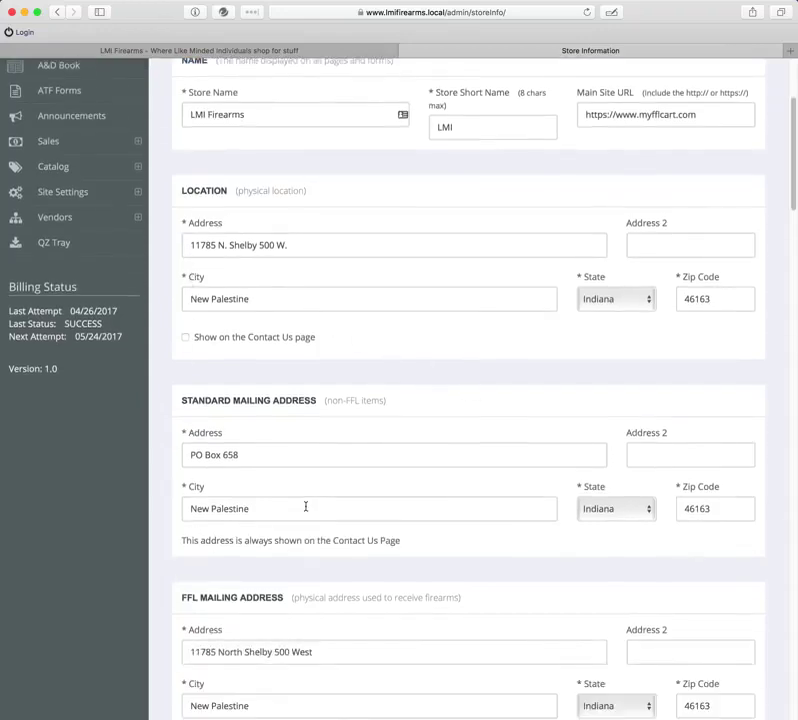
scroll(397, 446, down, 5)
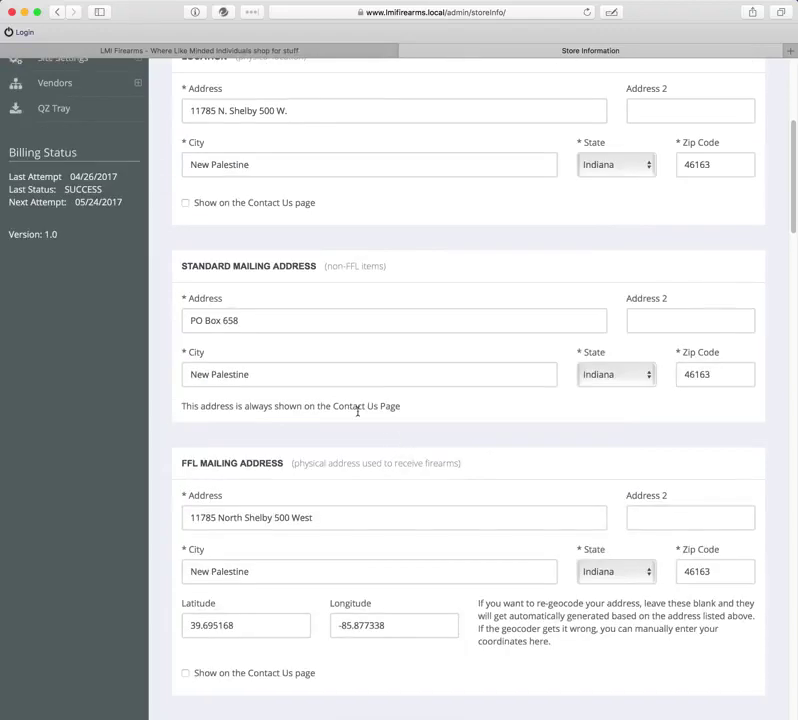
scroll(347, 380, down, 10)
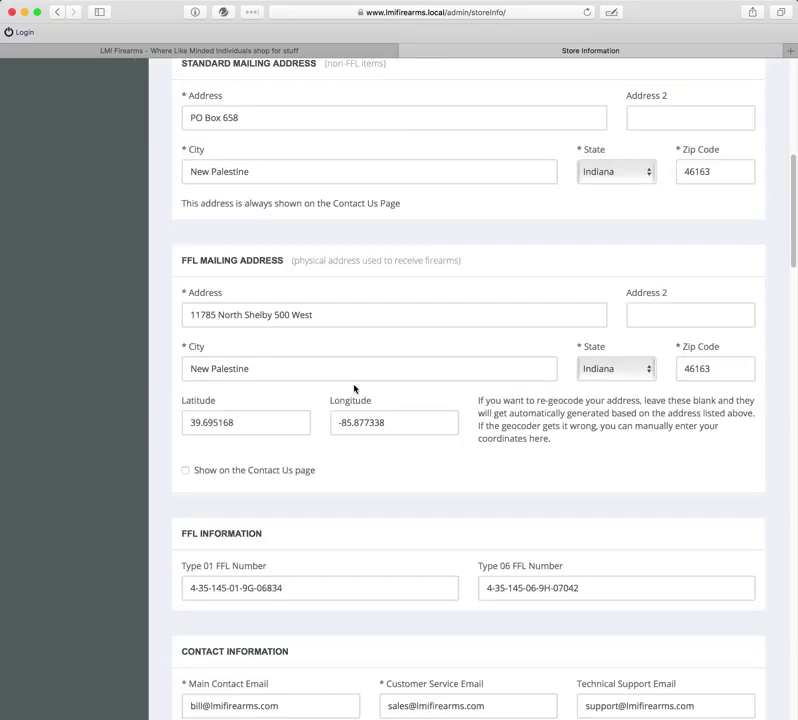
scroll(358, 392, up, 12)
scroll(370, 403, up, 7)
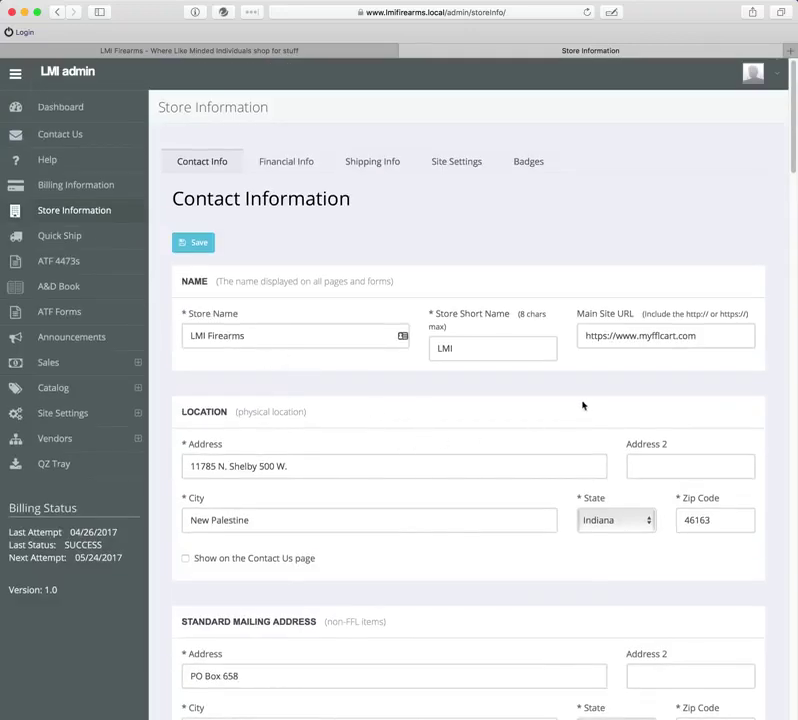
scroll(583, 405, down, 15)
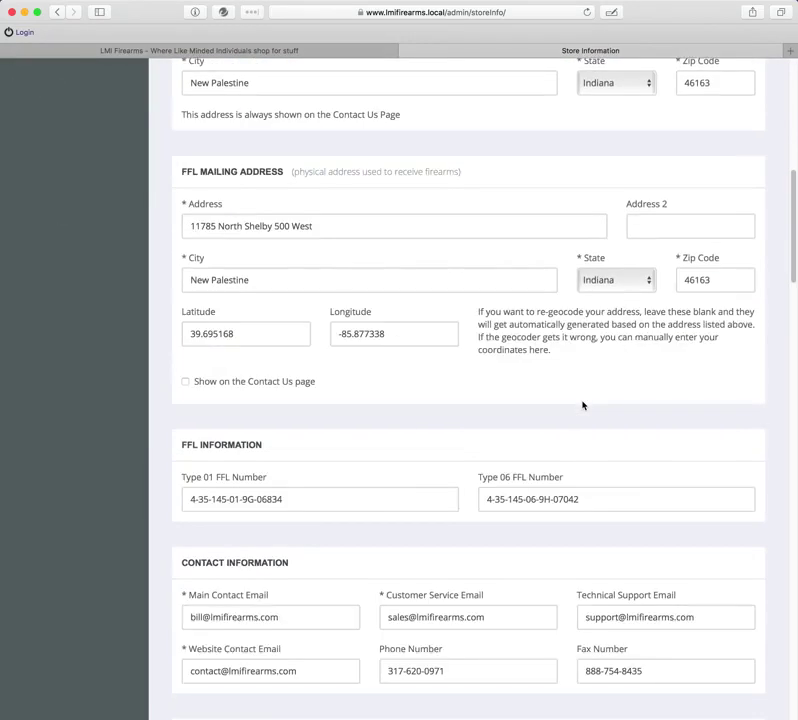
scroll(583, 405, down, 4)
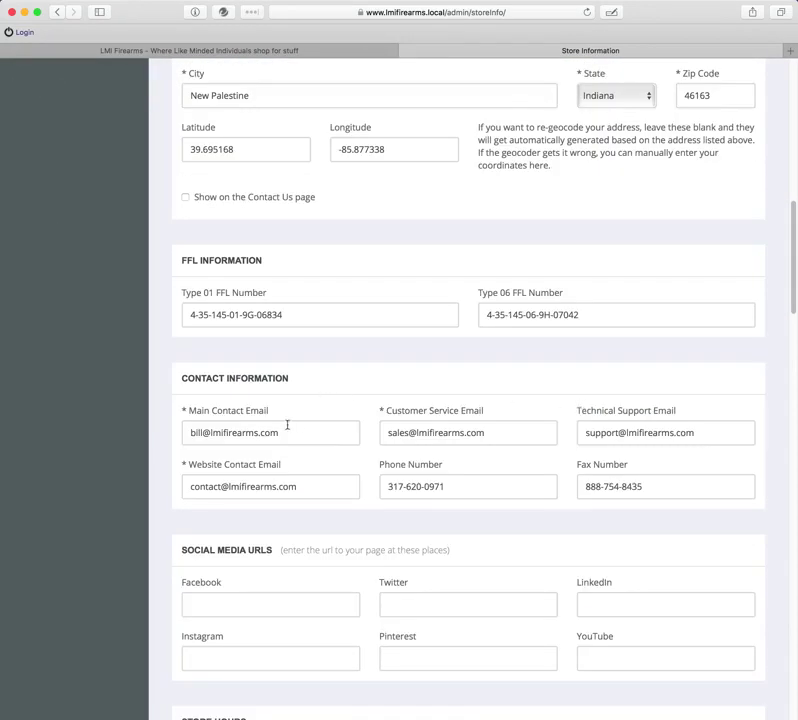
scroll(379, 427, up, 18)
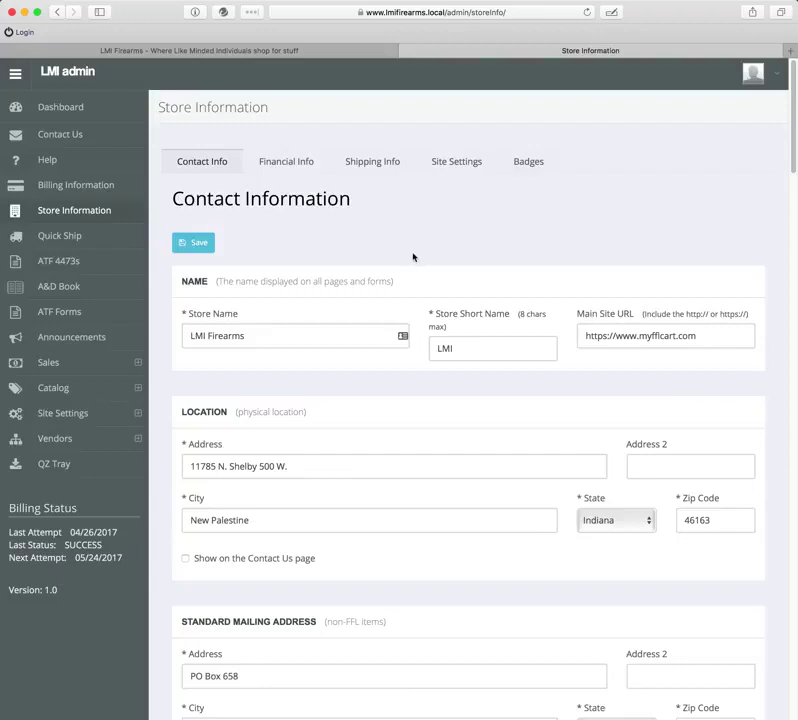
Browse the Financial, Shipping and Contact Info tabs of Store Information.
scroll(413, 257, down, 1)
scroll(413, 257, up, 1)
click(287, 163)
click(392, 160)
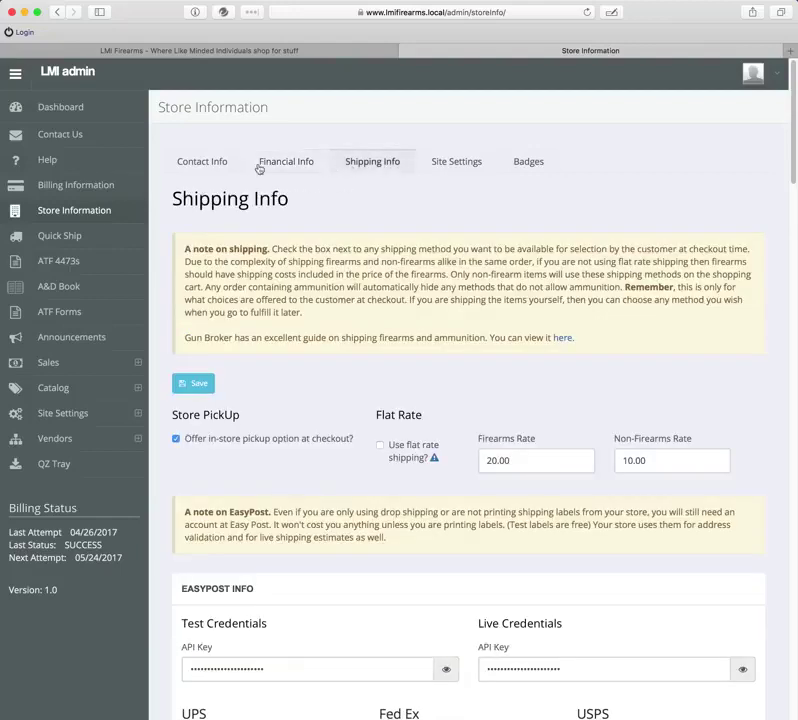
click(298, 165)
click(222, 165)
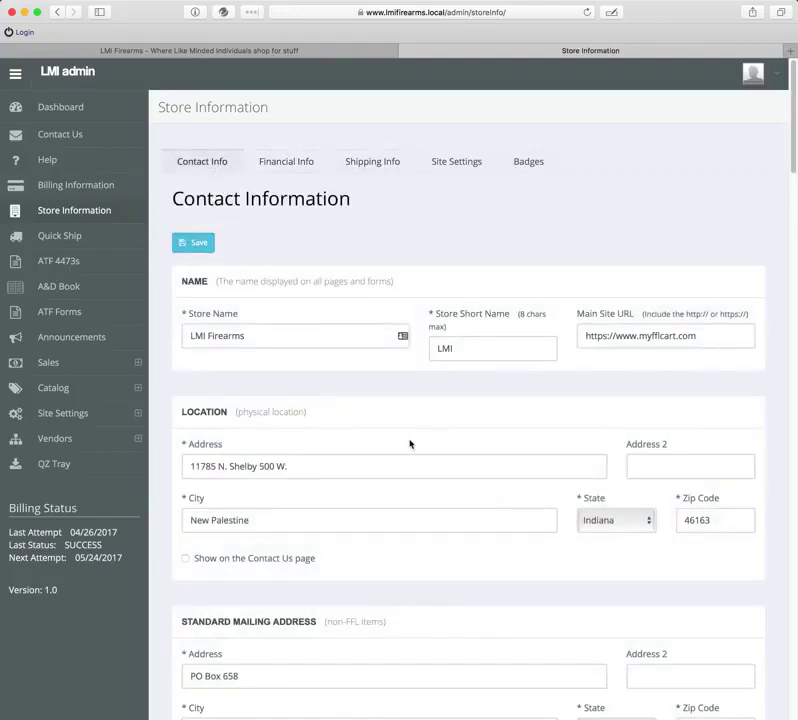
click(301, 165)
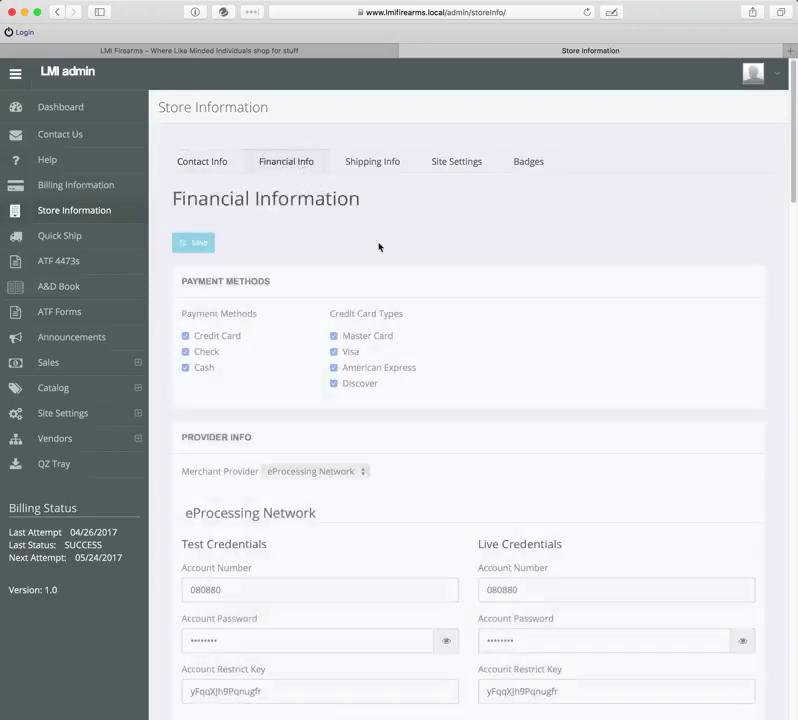
click(222, 170)
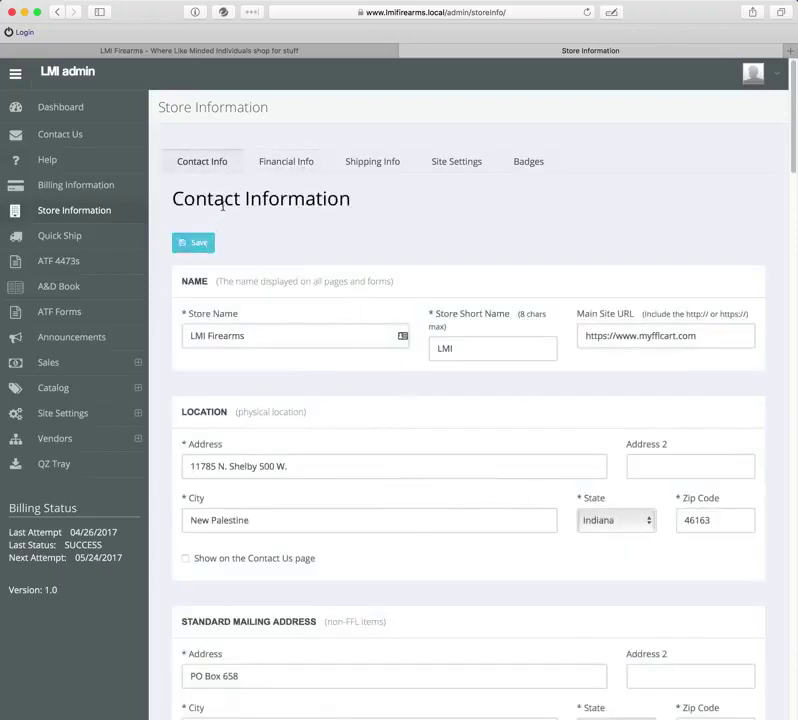
Review the Contact Info form and save it.
scroll(387, 389, down, 10)
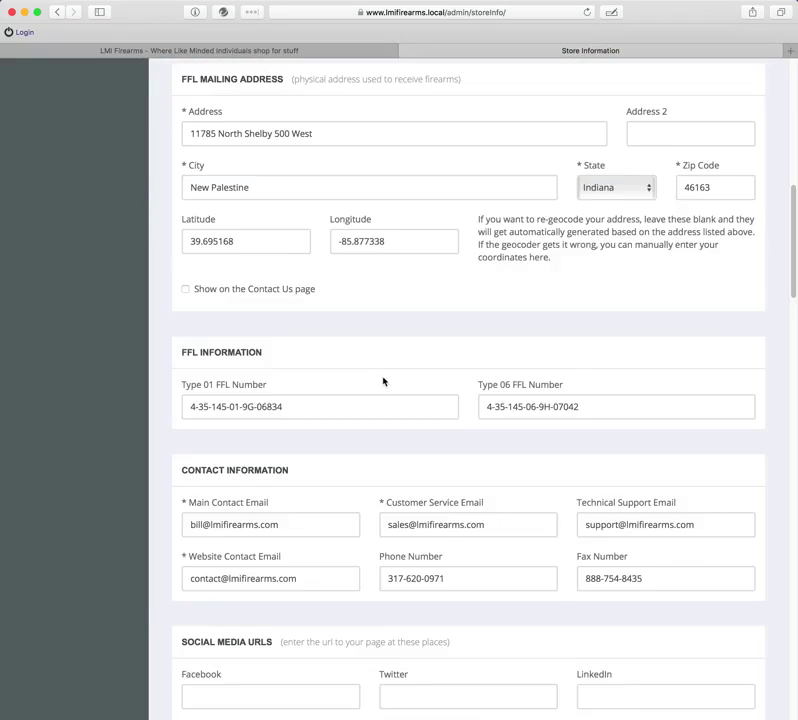
scroll(383, 376, down, 3)
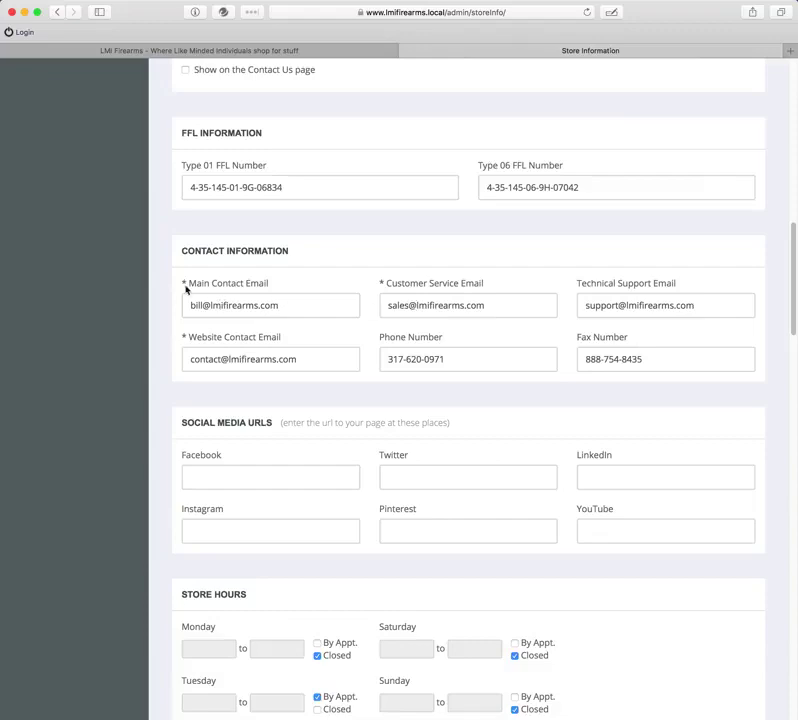
scroll(178, 370, down, 4)
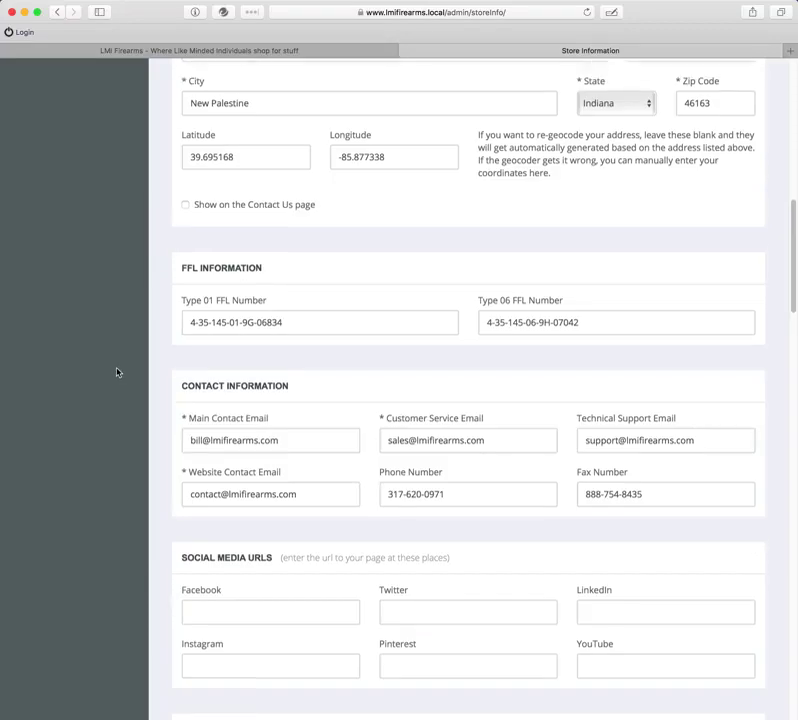
scroll(117, 372, up, 10)
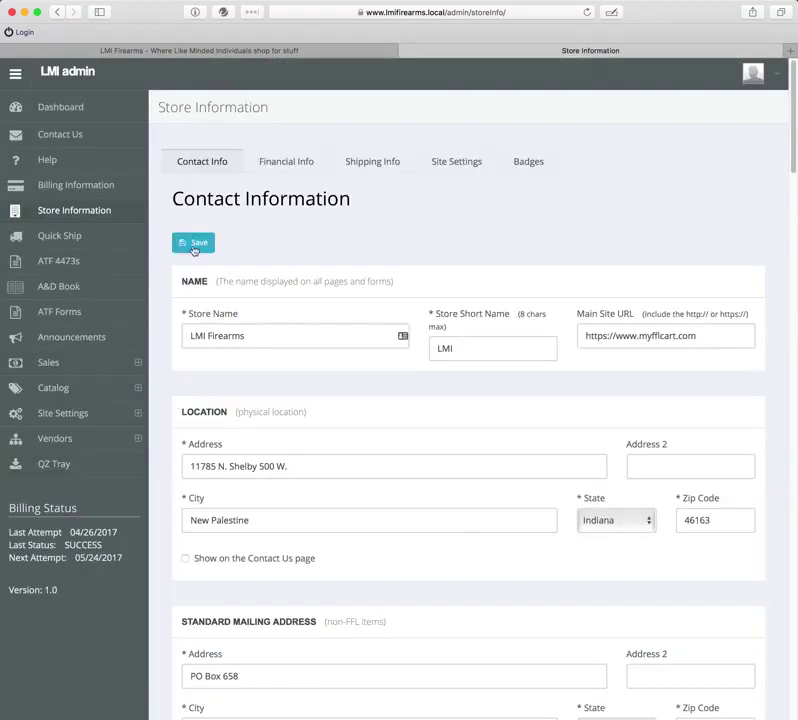
click(195, 246)
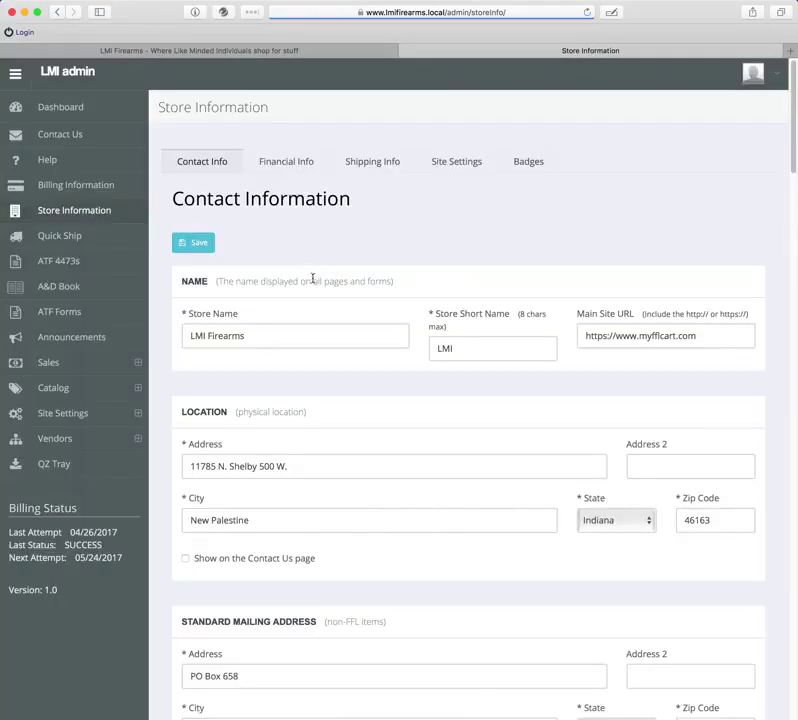
Save the contact information again and bring up Financial Info with eProcessing Network as provider.
click(288, 163)
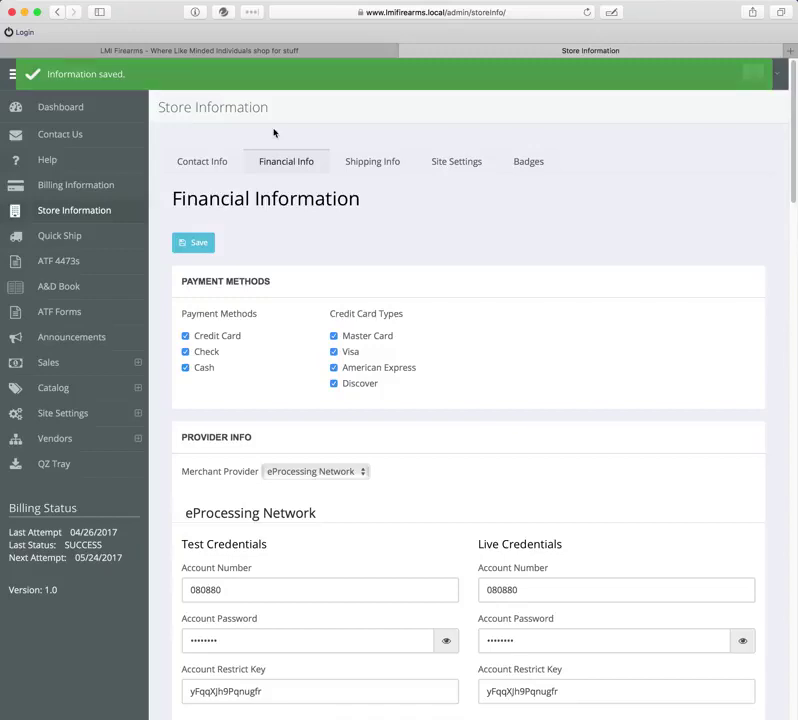
click(219, 176)
click(195, 243)
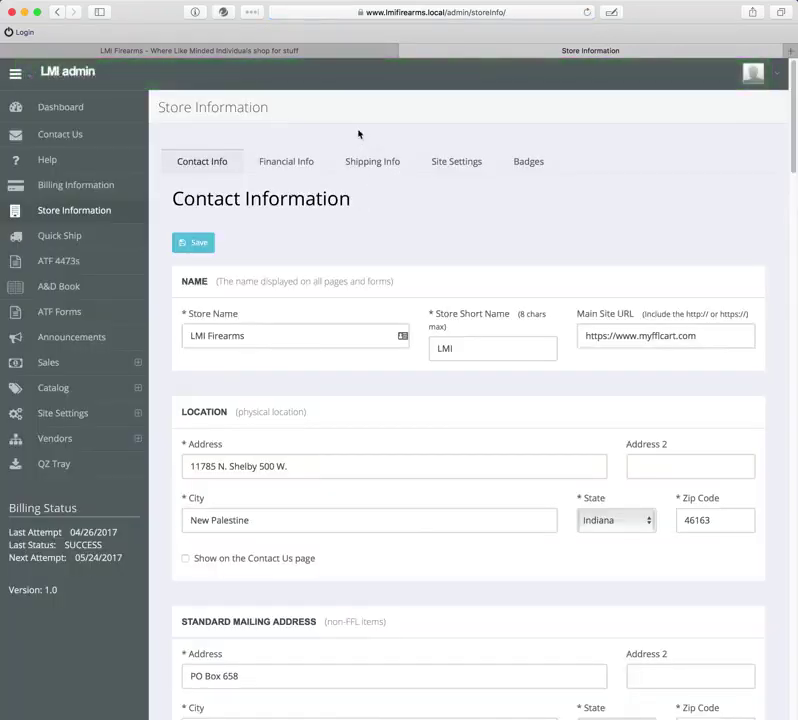
click(290, 161)
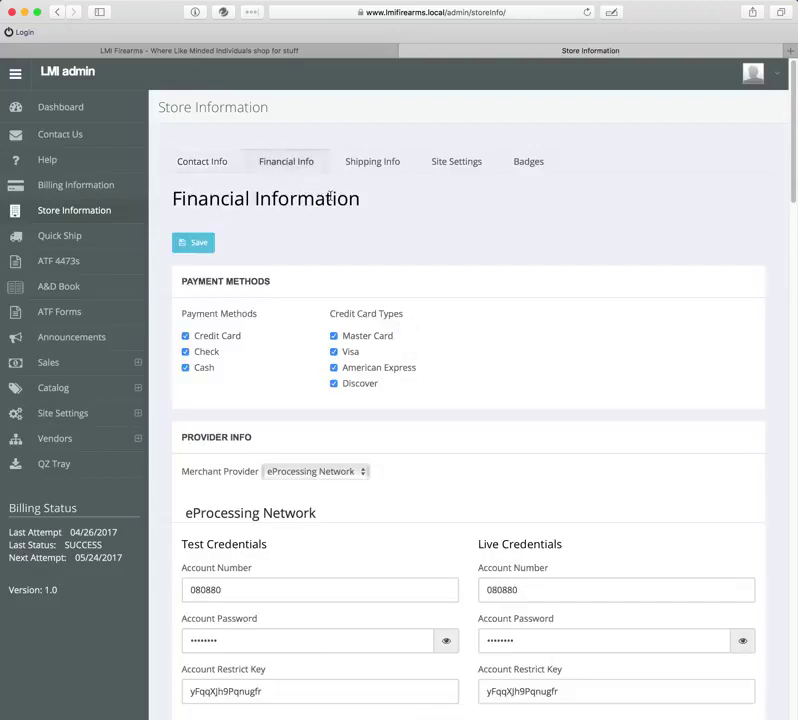
Try Authorize.net as merchant provider, then reopen the provider list to switch to Blue Dog Gateway.
scroll(527, 208, down, 2)
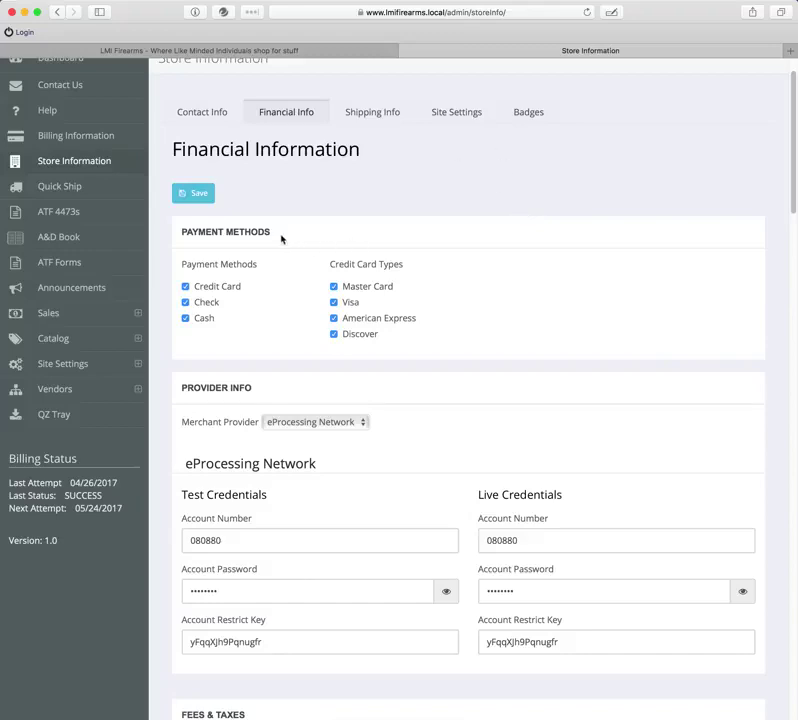
scroll(297, 271, down, 1)
scroll(297, 271, down, 5)
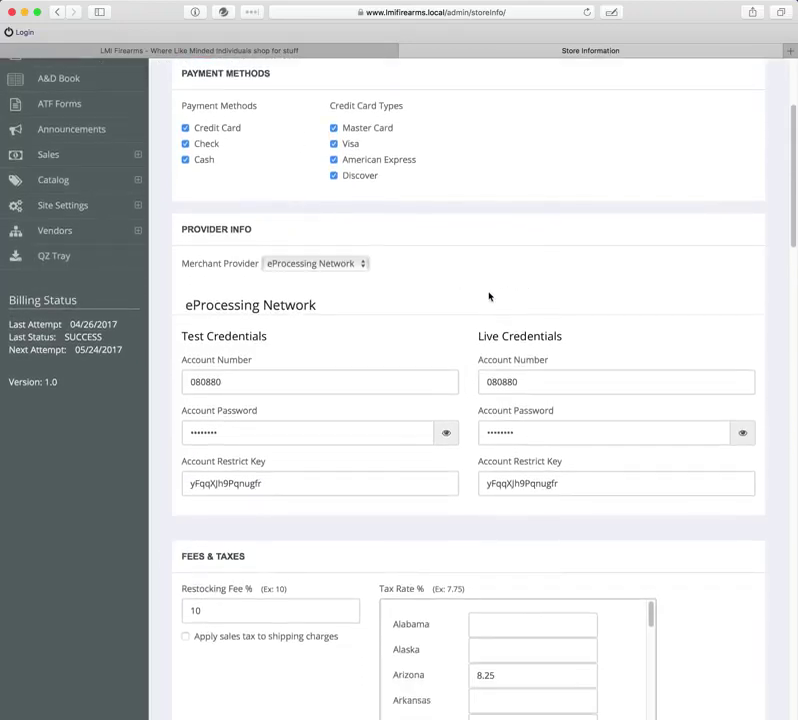
click(366, 271)
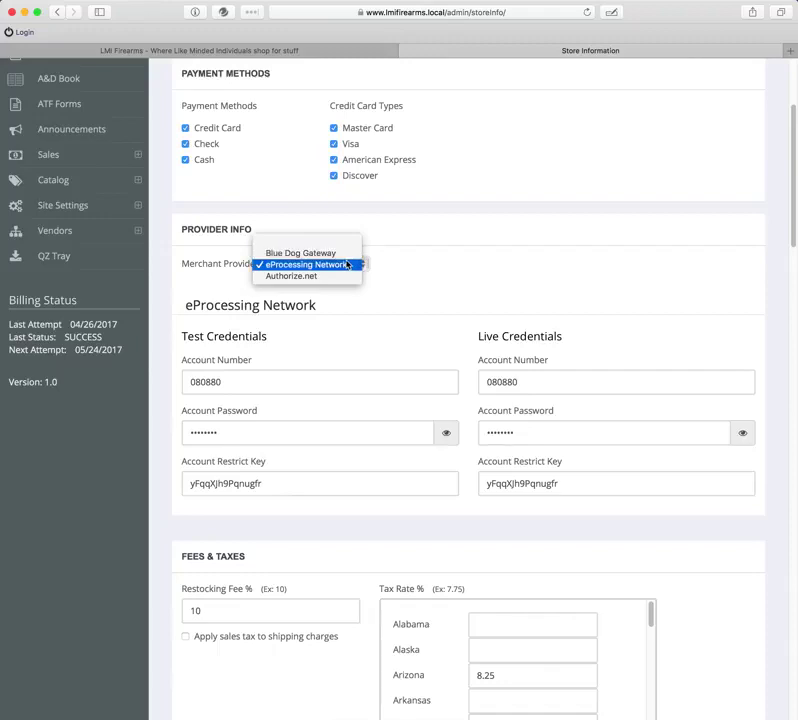
click(405, 282)
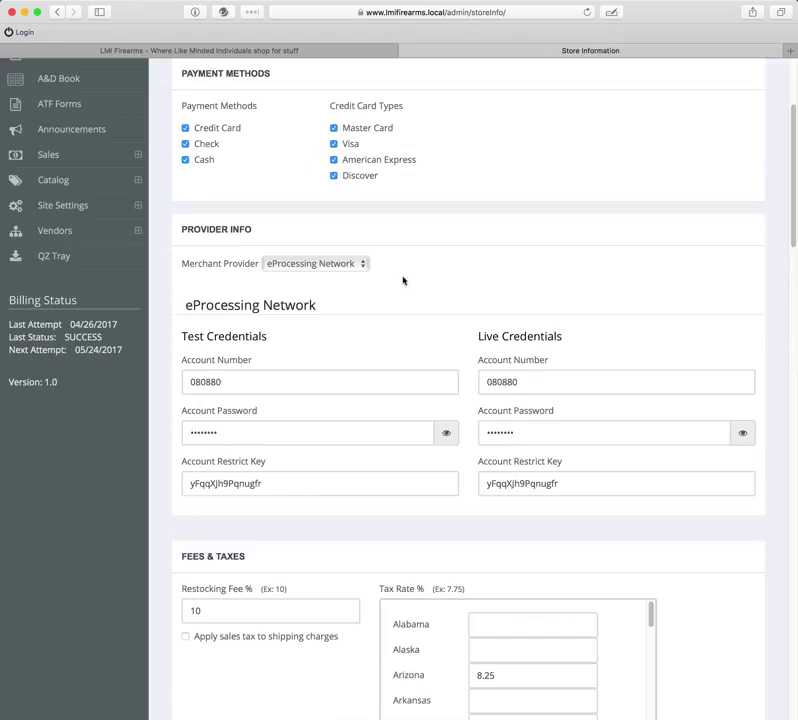
click(360, 264)
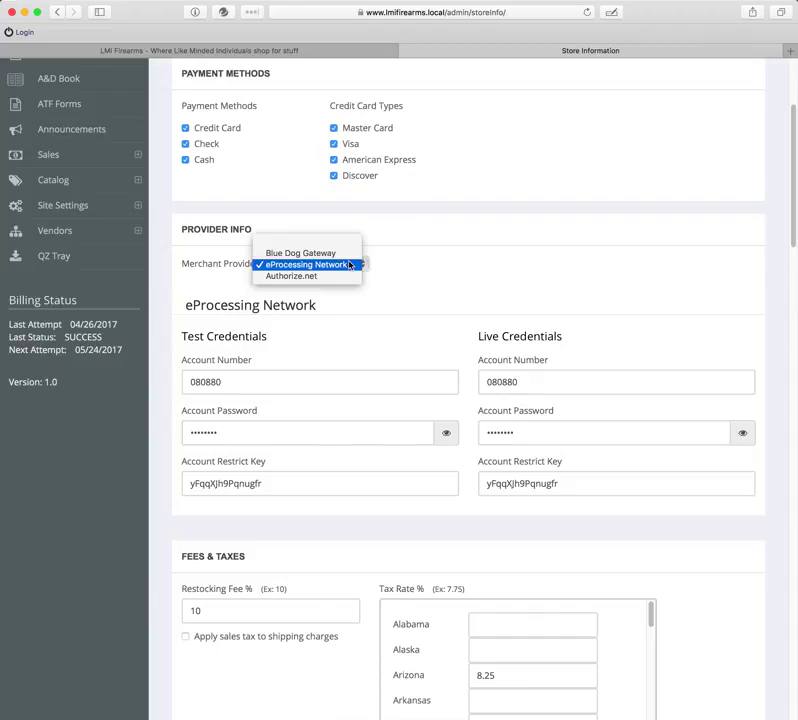
click(348, 276)
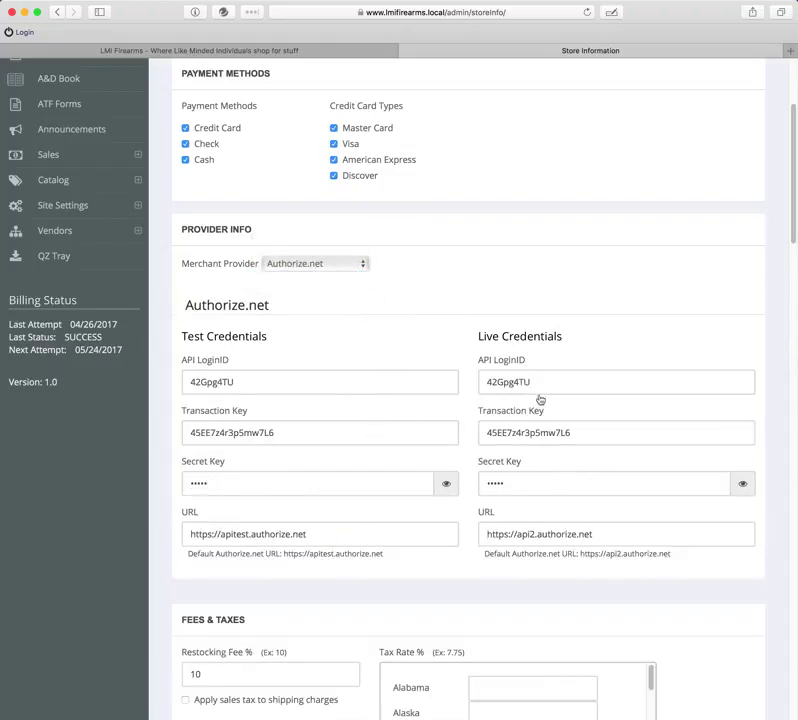
click(358, 264)
click(357, 241)
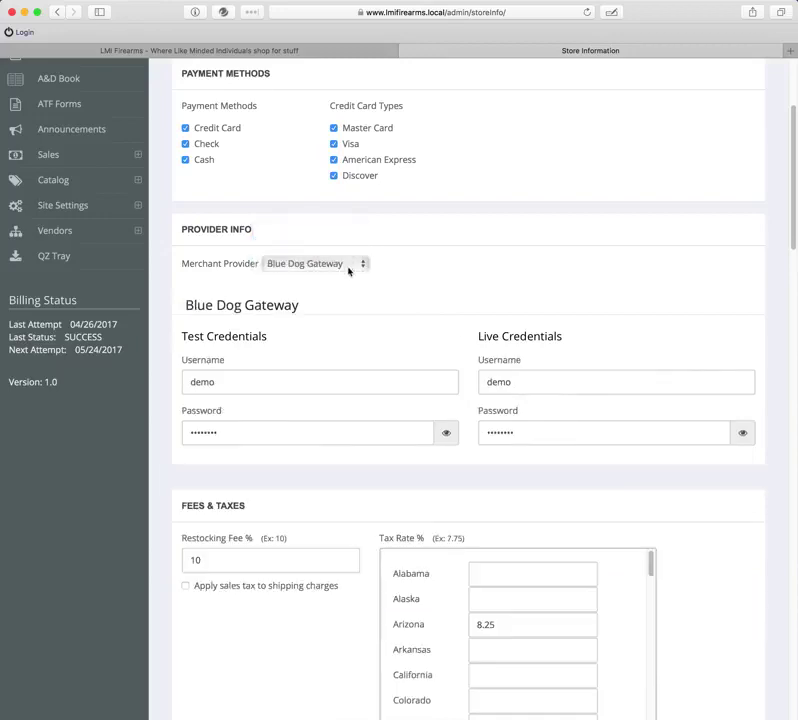
scroll(460, 309, down, 1)
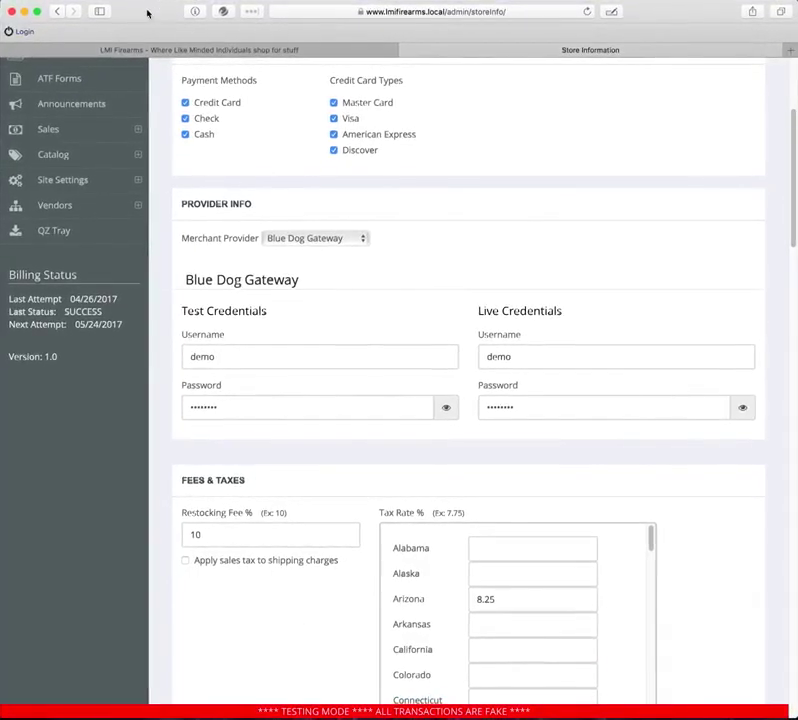
triple_click(193, 311)
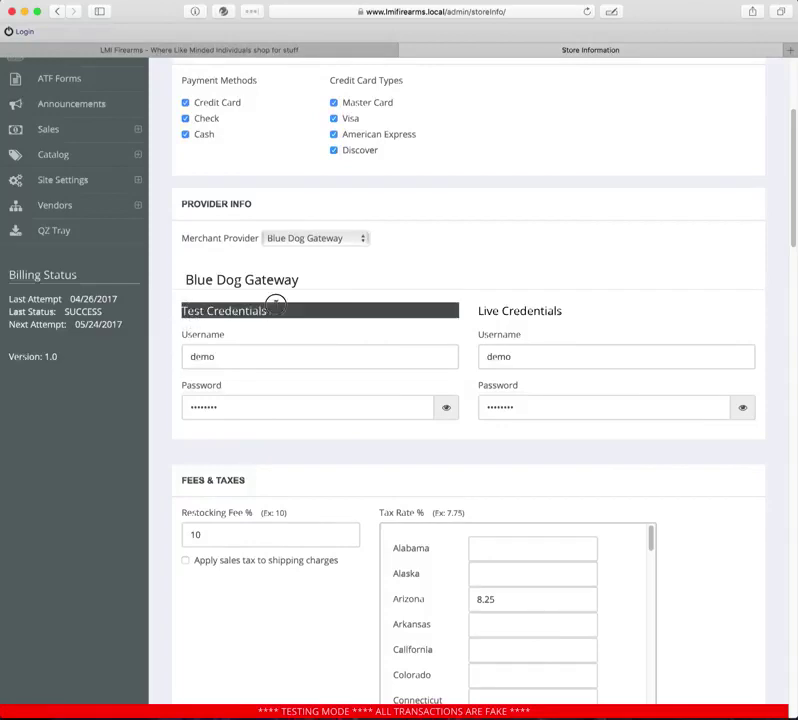
click(299, 318)
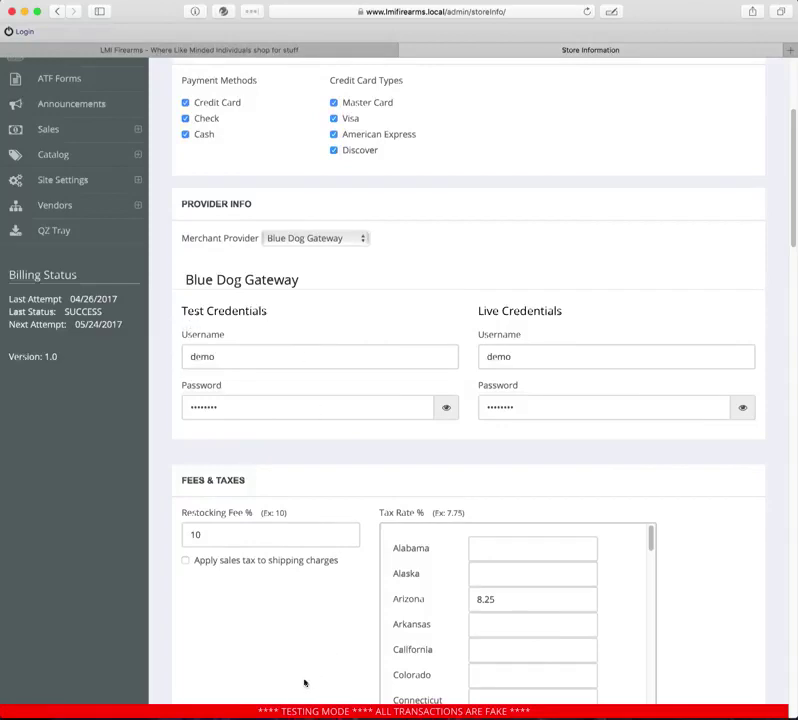
triple_click(508, 310)
click(460, 316)
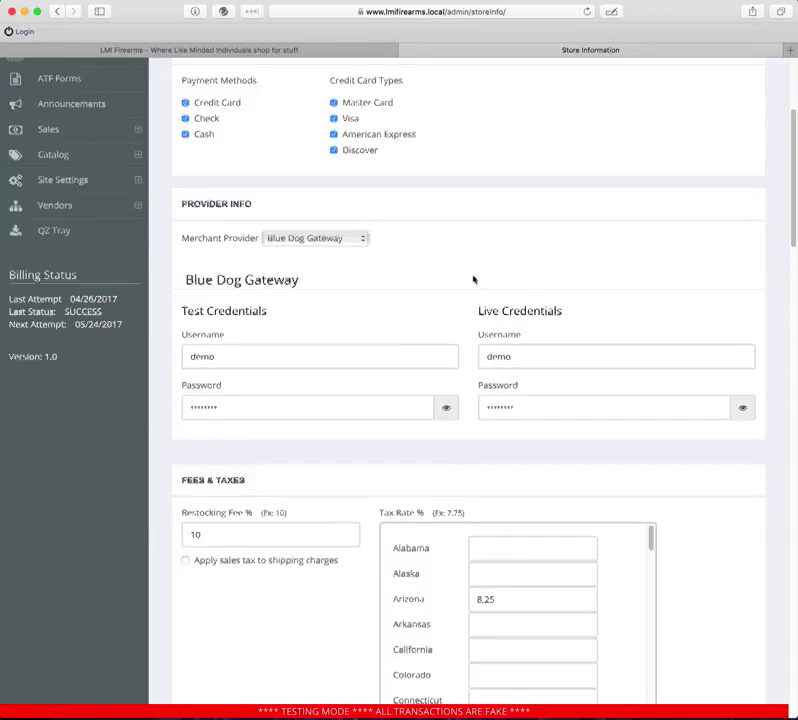
scroll(480, 287, down, 5)
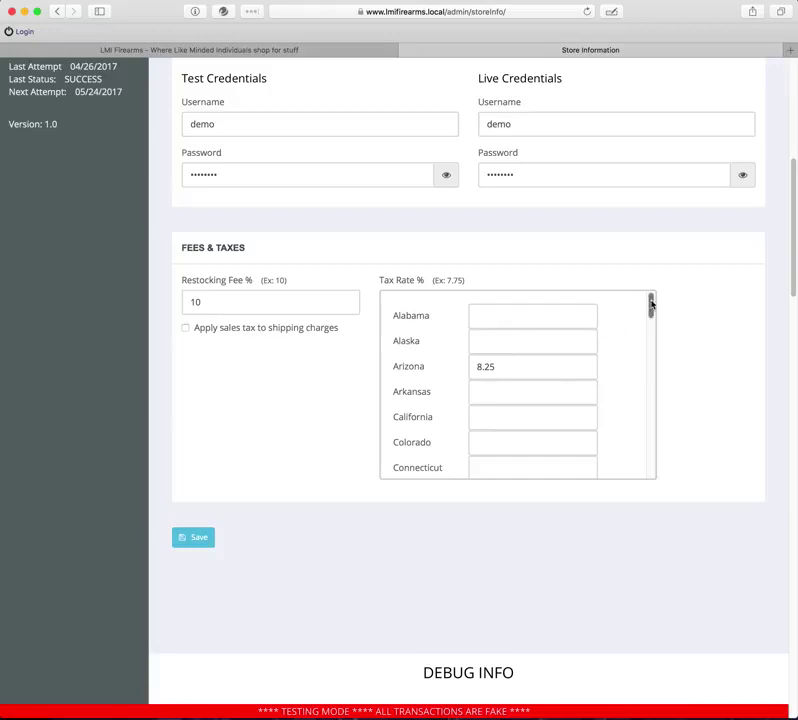
mouse_move(652, 303)
mouse_down()
mouse_move(663, 420)
mouse_move(657, 303)
mouse_up()
scroll(248, 492, up, 10)
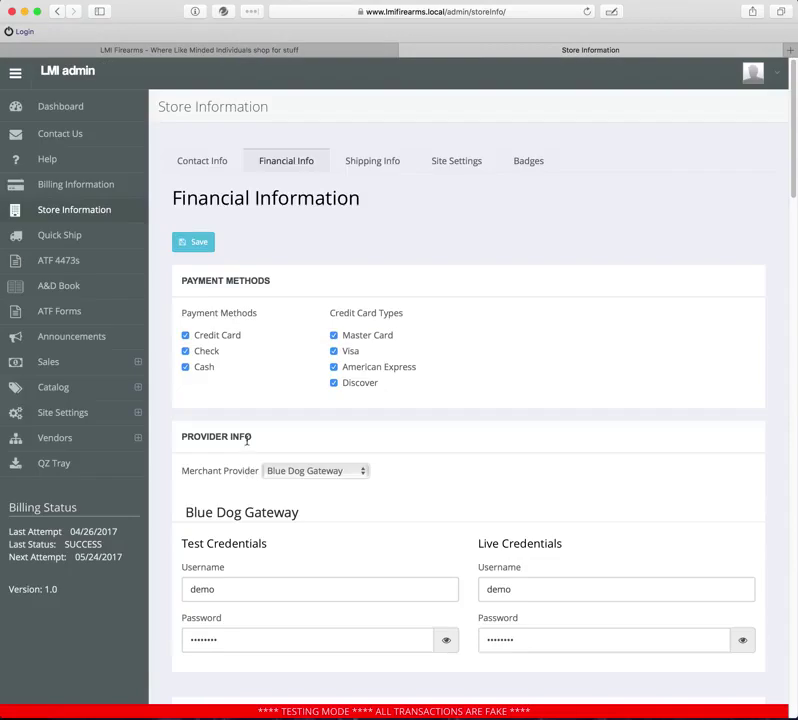
Open the Shipping Info tab and scroll down to the EasyPost carrier settings.
click(390, 163)
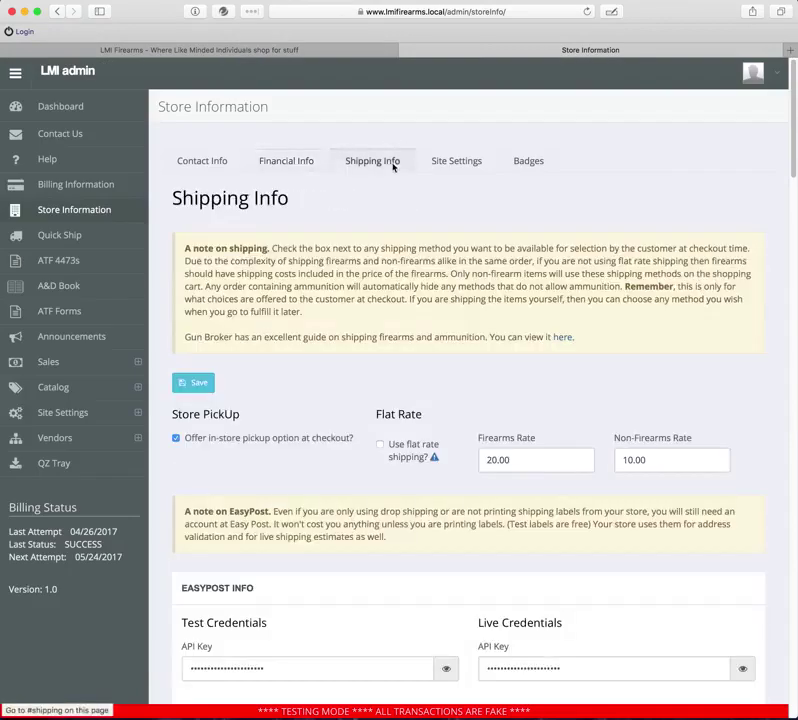
scroll(537, 282, down, 1)
scroll(536, 284, up, 1)
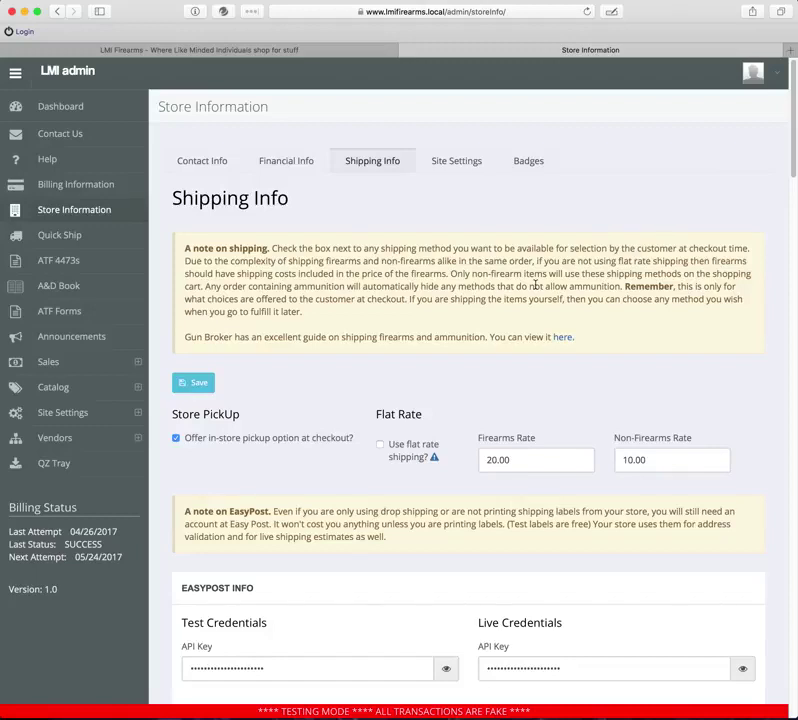
scroll(517, 362, down, 5)
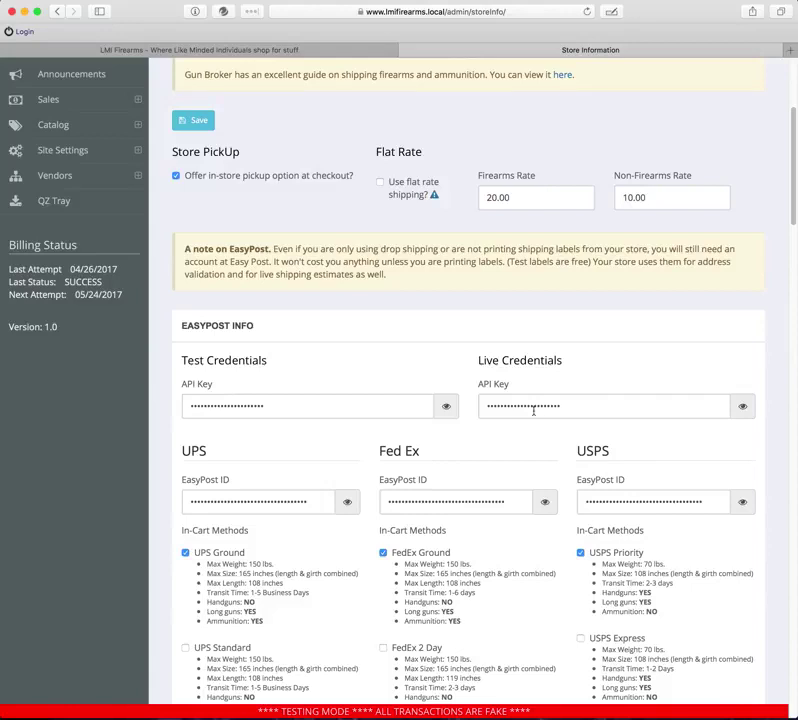
scroll(261, 443, down, 5)
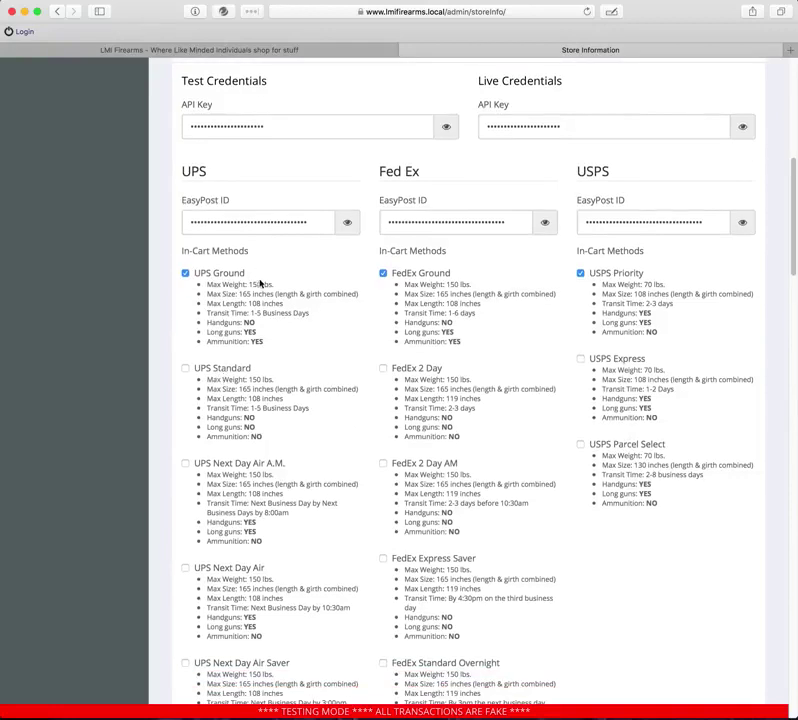
scroll(534, 465, down, 3)
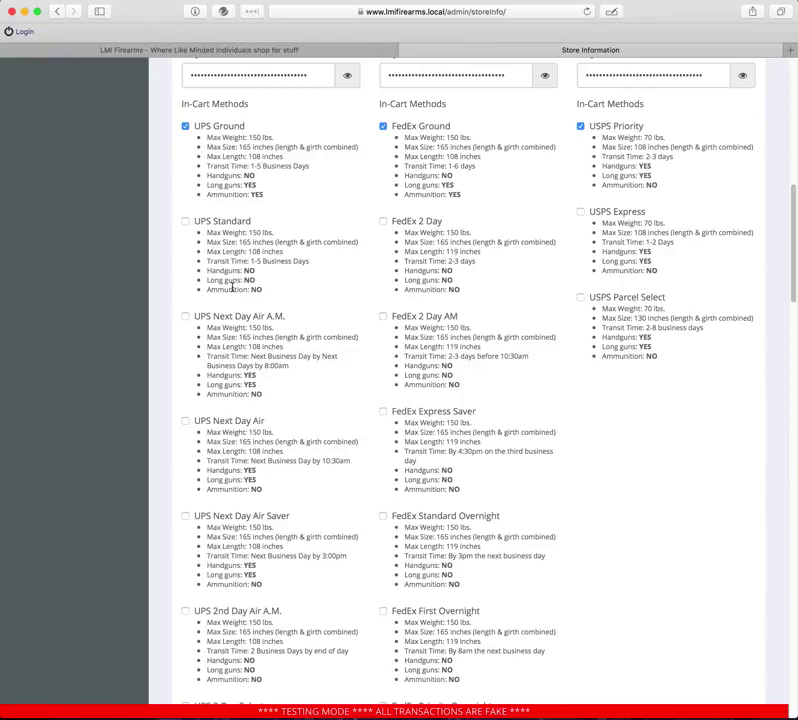
click(185, 222)
click(186, 222)
Scroll back up Shipping Info past the in-store pickup and flat rate settings (20.00, 10.00).
scroll(369, 310, down, 5)
scroll(374, 313, up, 8)
scroll(378, 318, up, 10)
scroll(387, 358, down, 9)
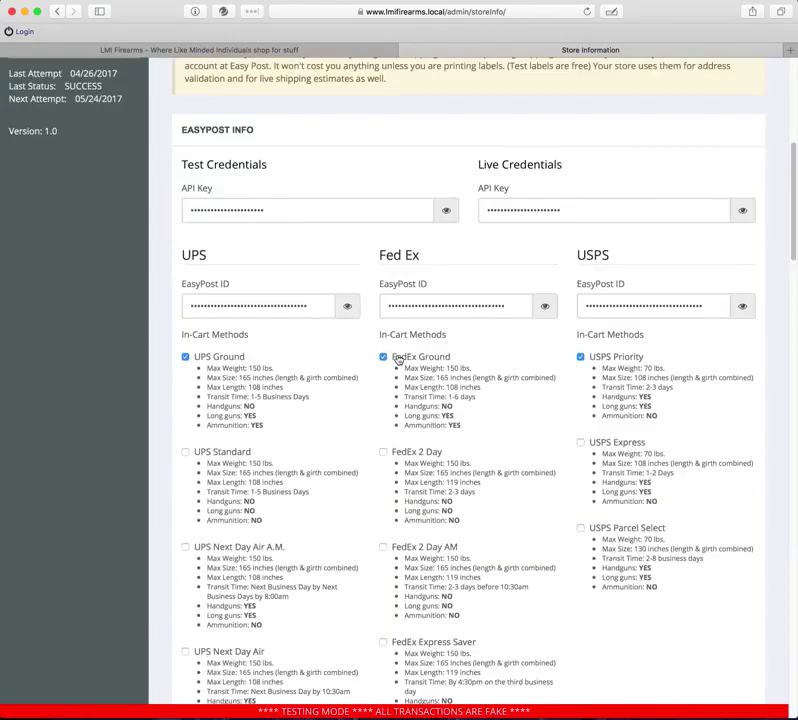
scroll(403, 538, up, 5)
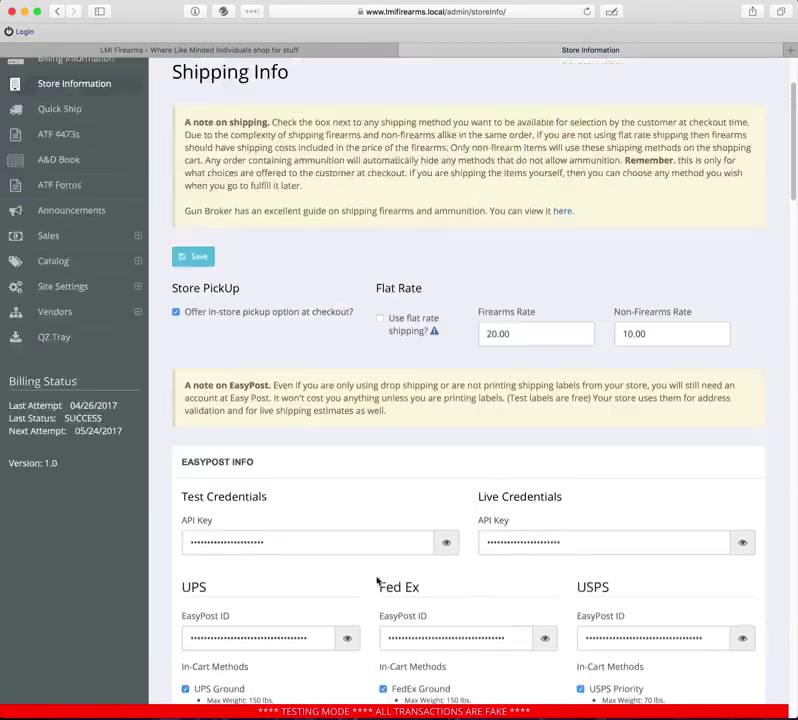
scroll(338, 549, down, 3)
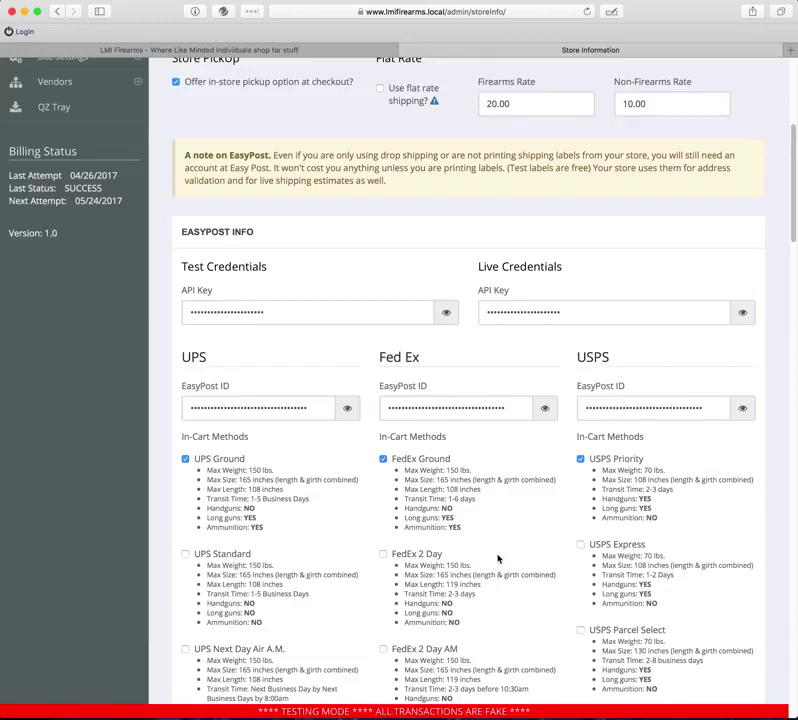
scroll(502, 558, up, 5)
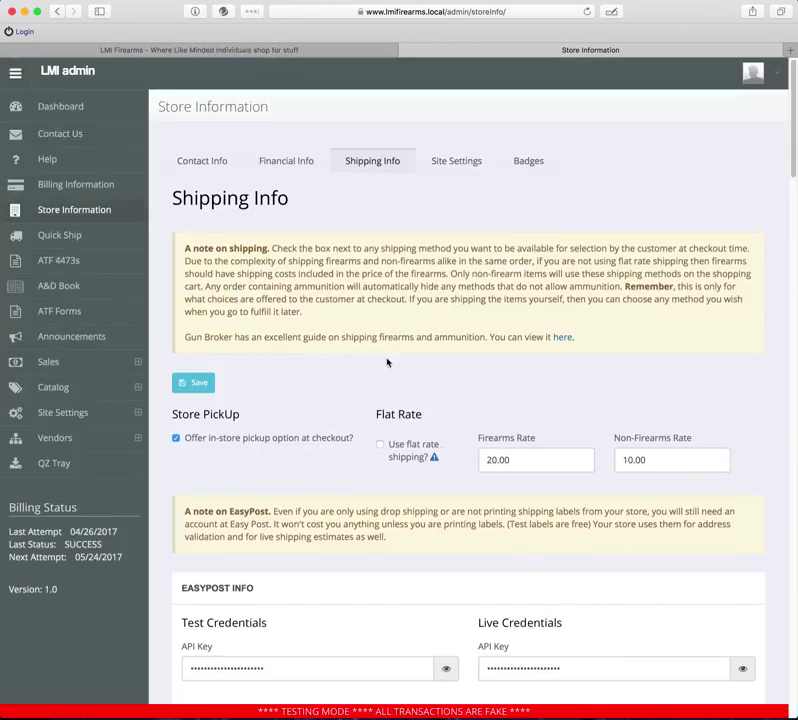
click(468, 168)
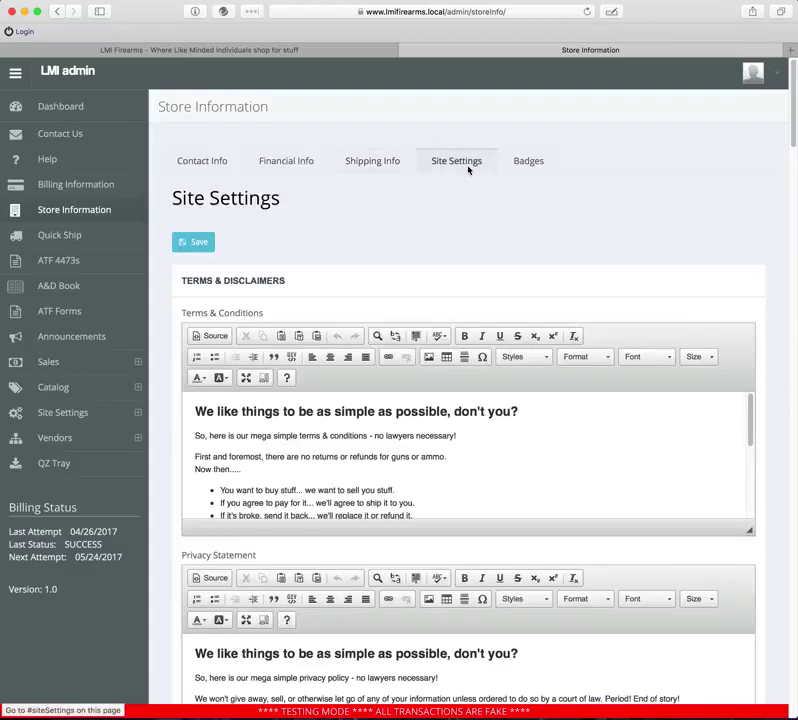
scroll(210, 256, down, 2)
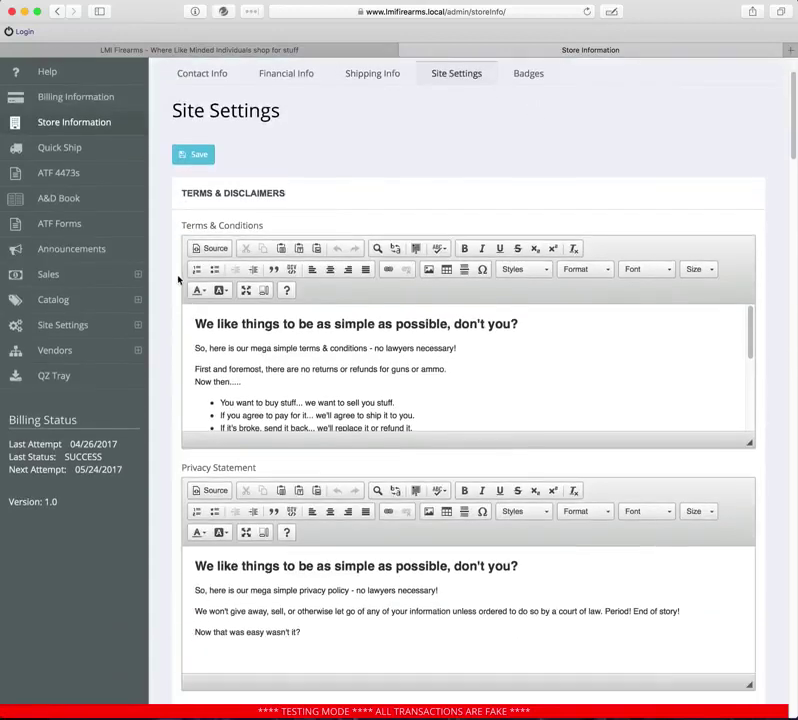
scroll(188, 278, down, 2)
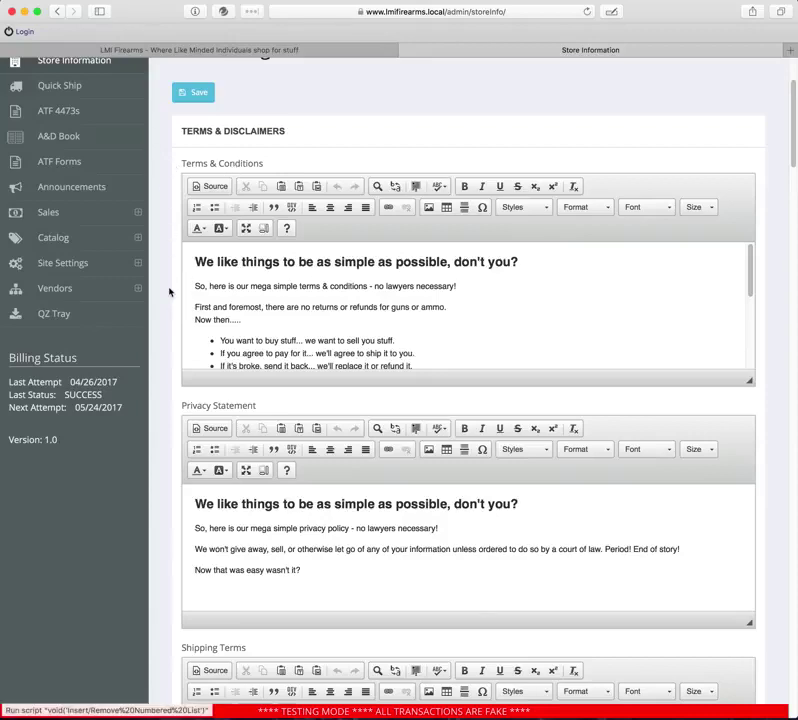
scroll(172, 290, down, 2)
scroll(157, 390, down, 5)
Switch to the LMI Firearms storefront, open About Us, then go back to the home page.
scroll(170, 355, down, 4)
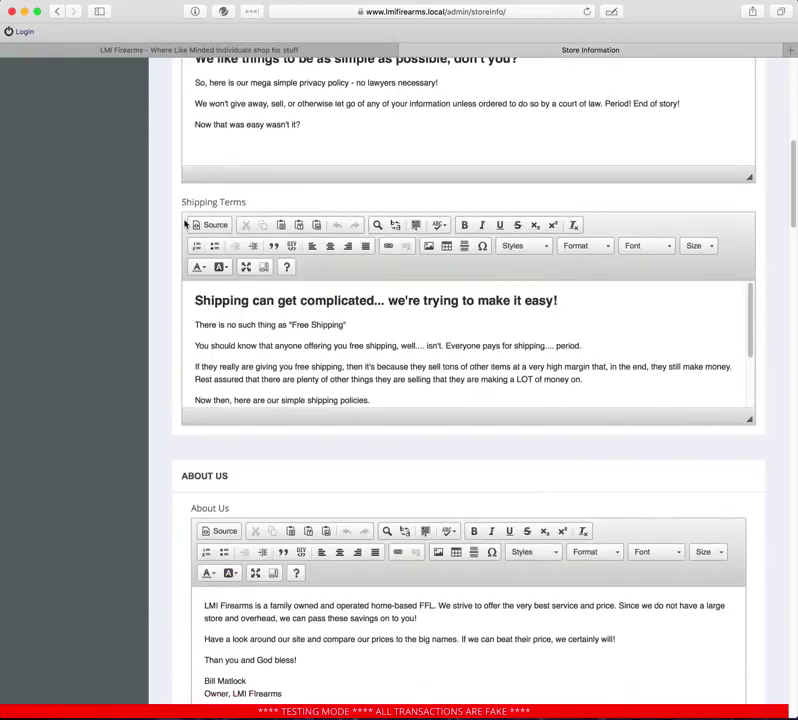
click(200, 50)
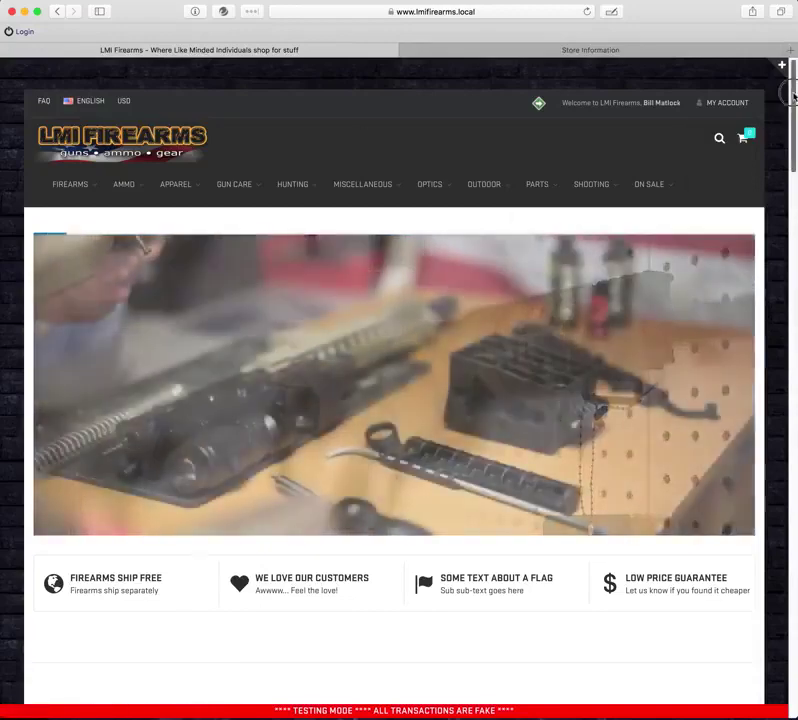
drag(785, 92, 771, 274)
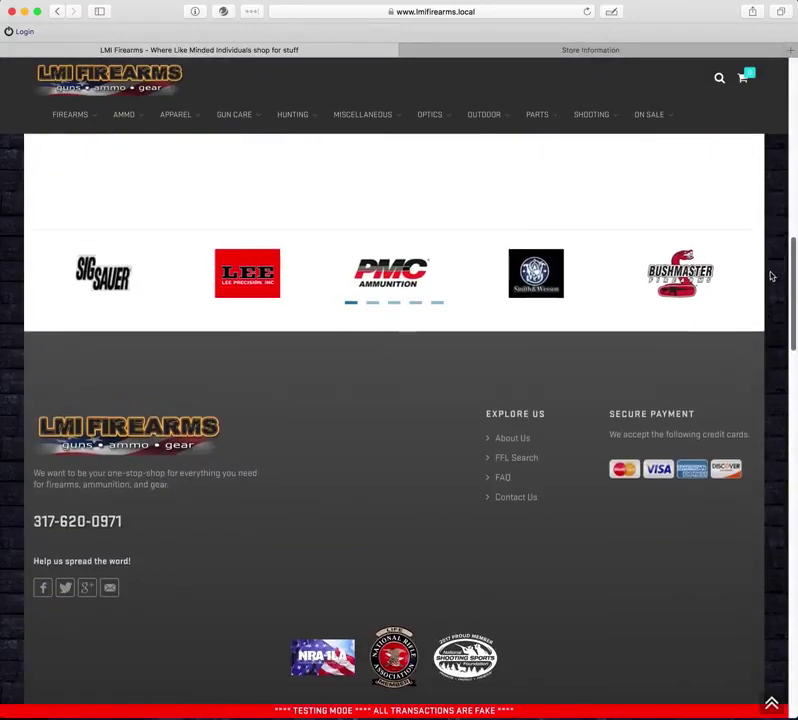
click(513, 440)
key(super+bracketleft)
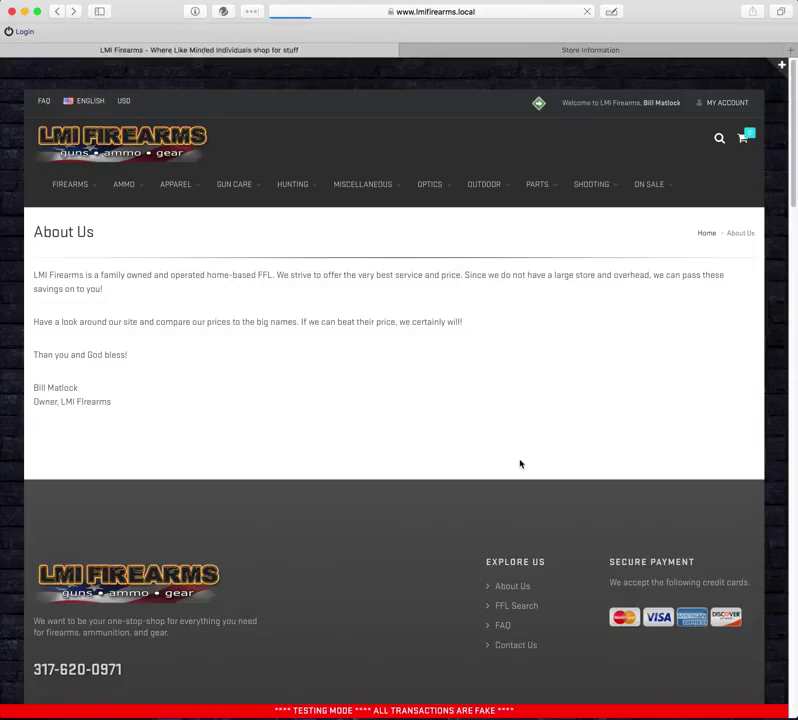
scroll(300, 400, up, 15)
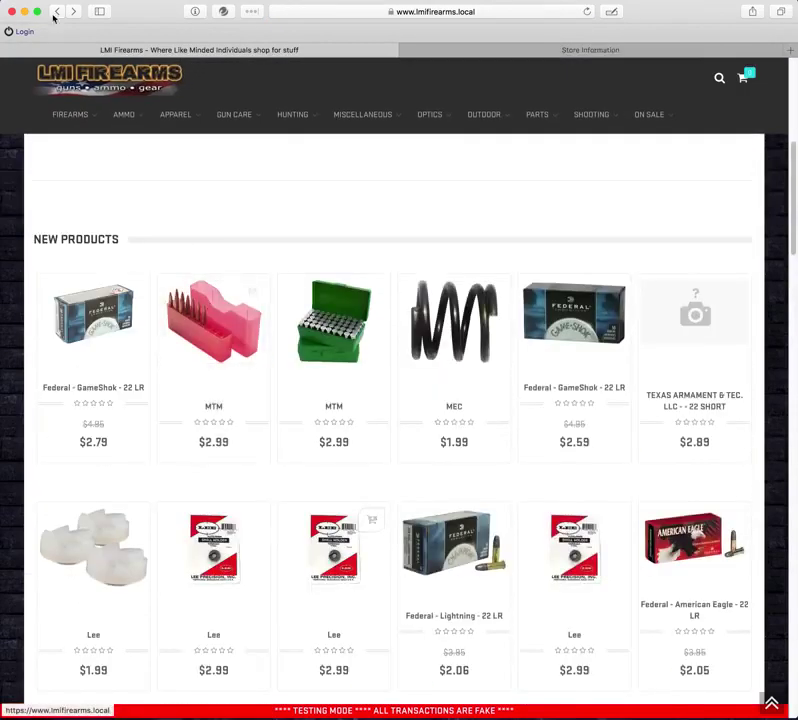
scroll(37, 83, up, 5)
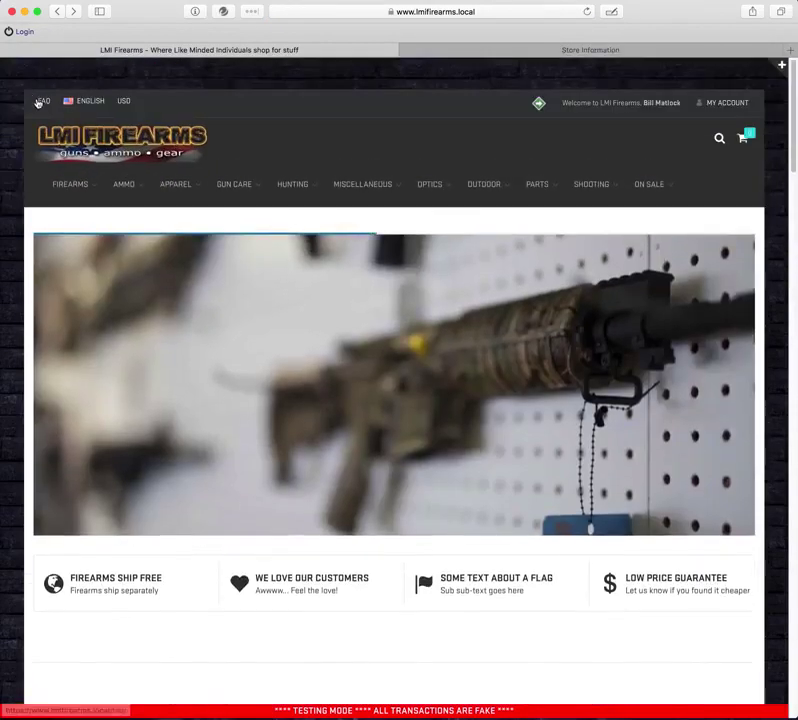
scroll(41, 104, down, 20)
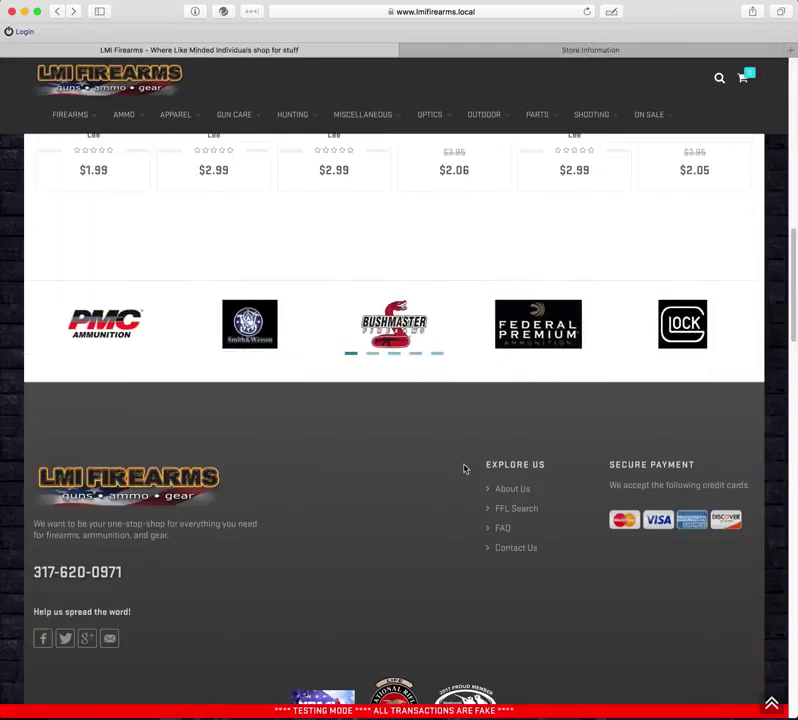
Compare against the admin Site Settings texts, then return to the LMI Firearms home page.
click(542, 50)
scroll(351, 226, up, 5)
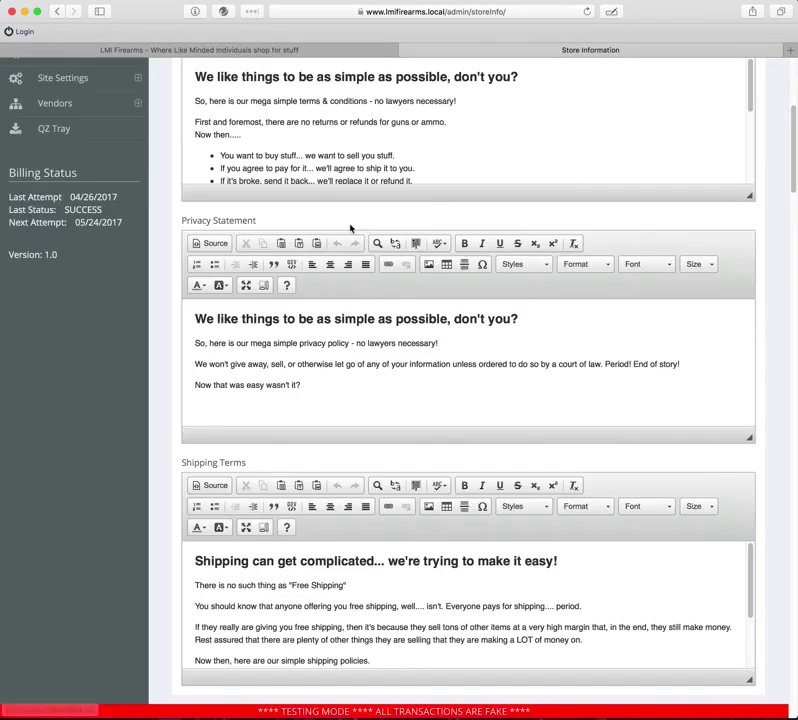
click(222, 48)
scroll(449, 457, down, 3)
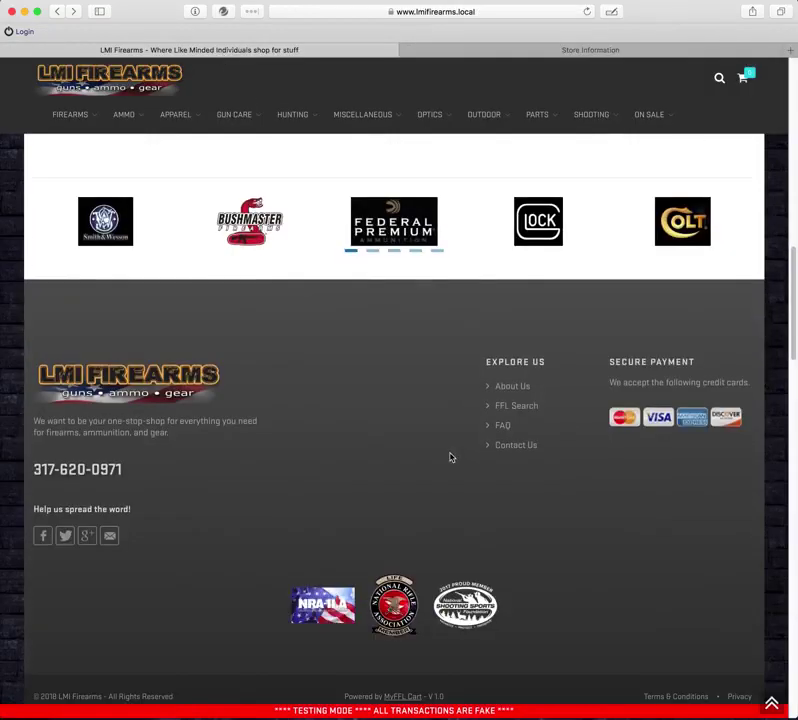
scroll(449, 457, up, 15)
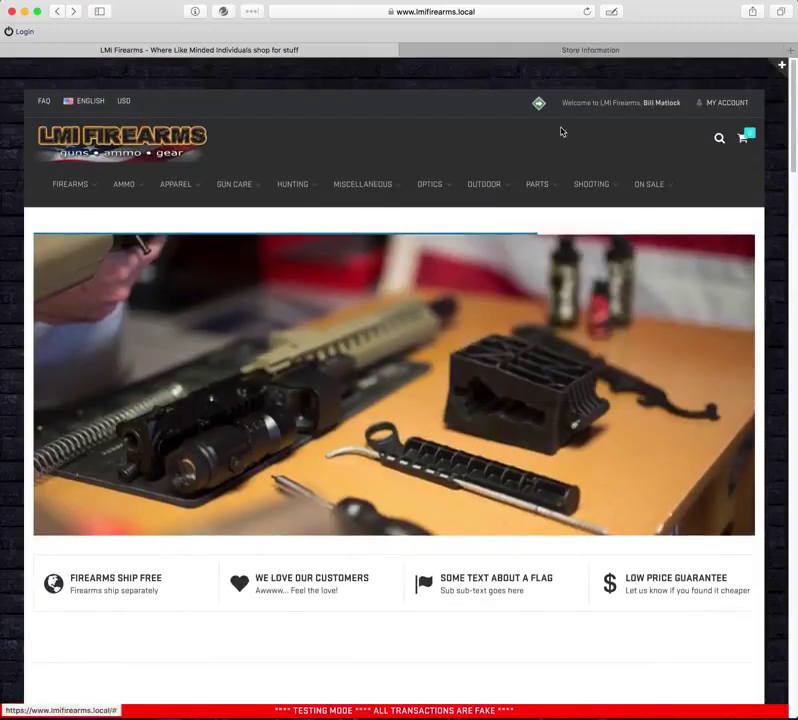
Back in Store Information, scroll to Products Settings and read the Animate multiple product images info box.
click(500, 51)
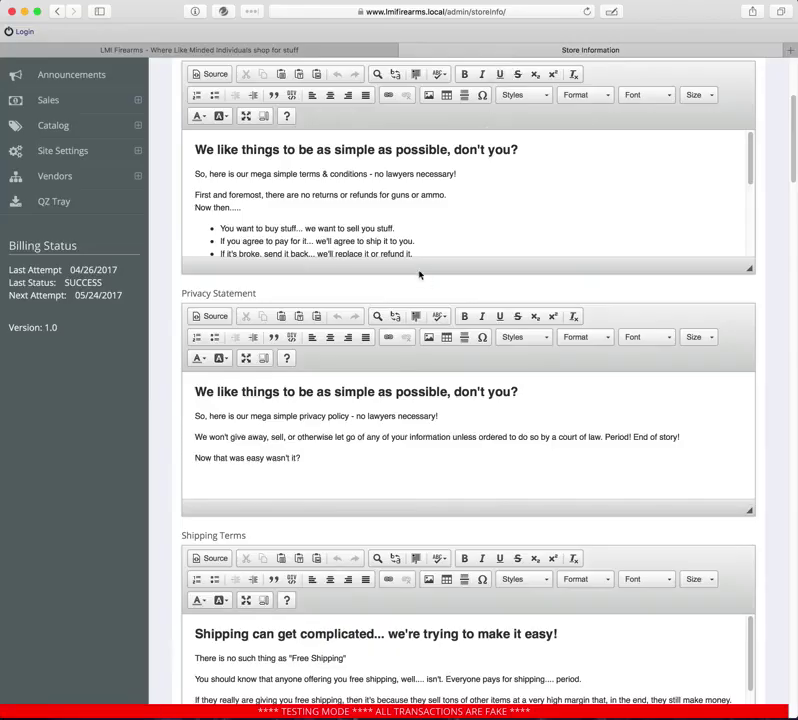
scroll(176, 446, down, 5)
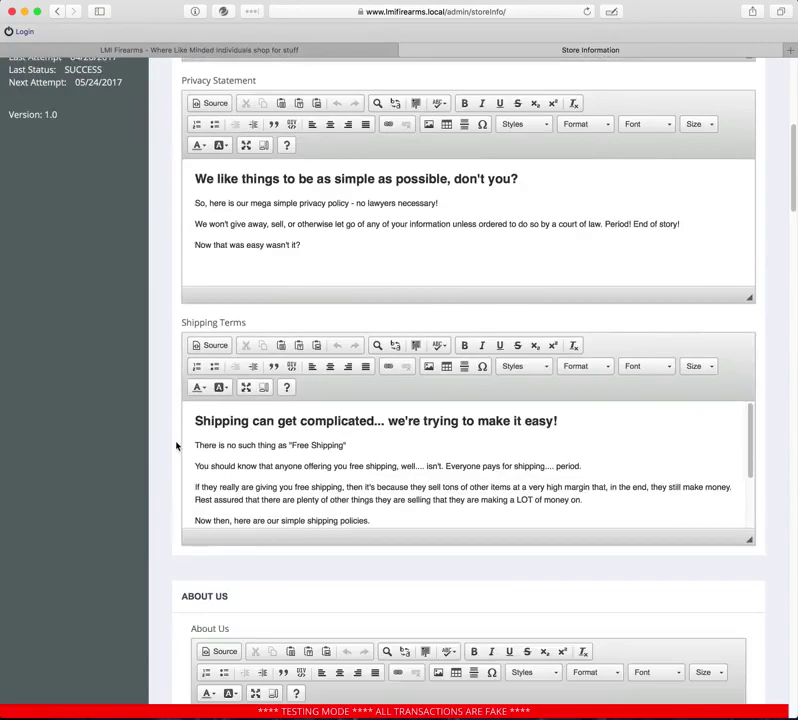
scroll(176, 446, down, 5)
scroll(176, 446, down, 4)
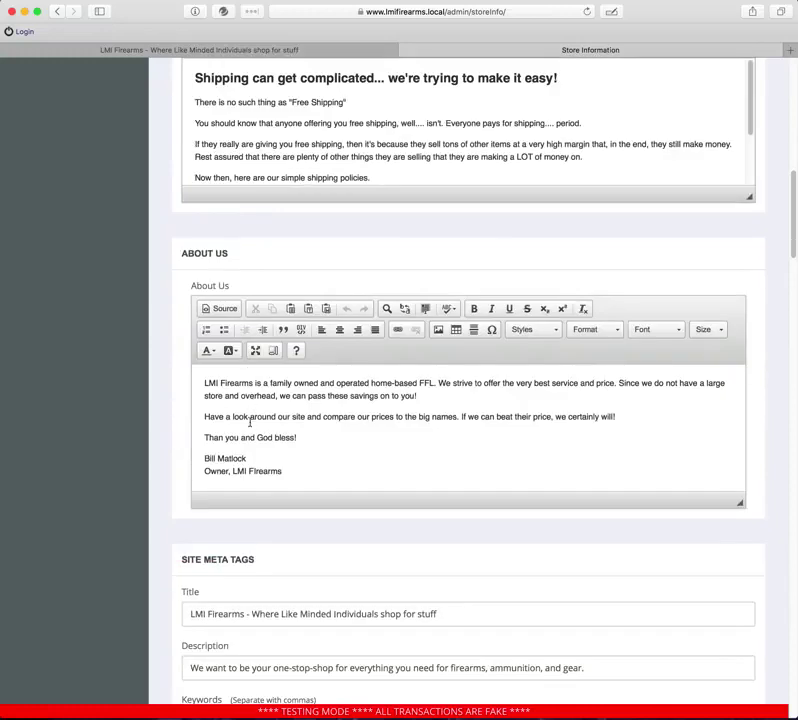
scroll(156, 378, down, 1)
scroll(156, 378, down, 5)
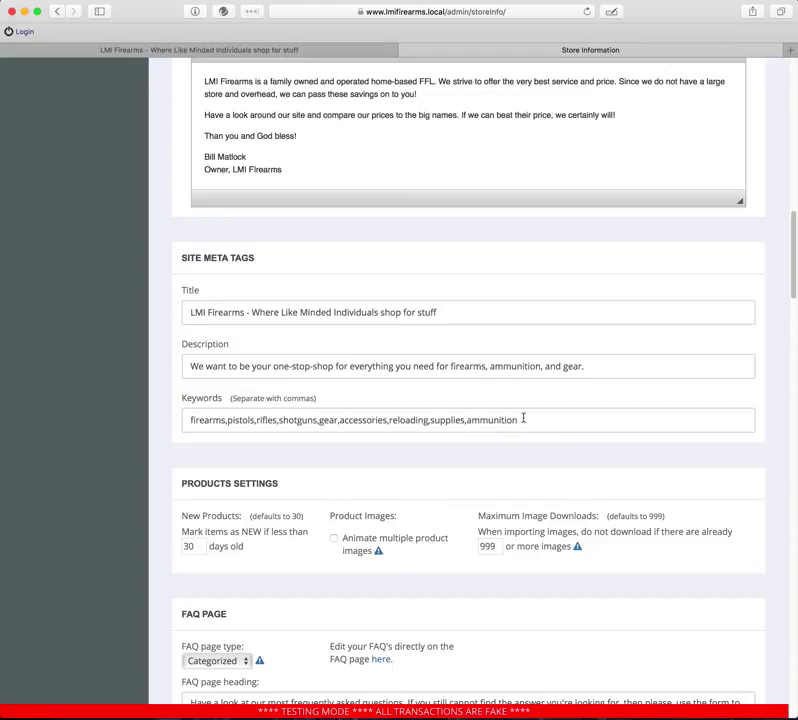
scroll(524, 425, down, 3)
scroll(497, 349, down, 1)
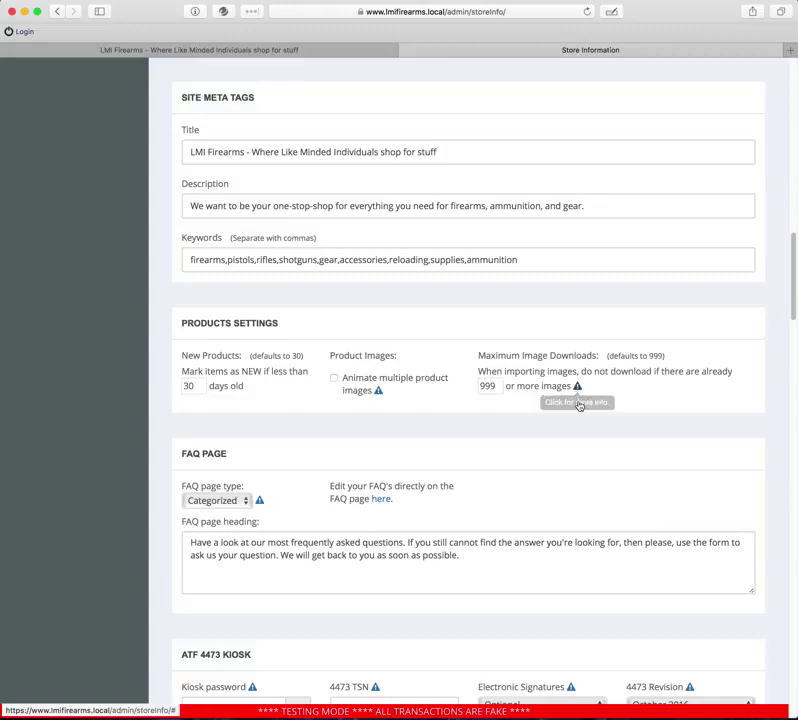
click(378, 391)
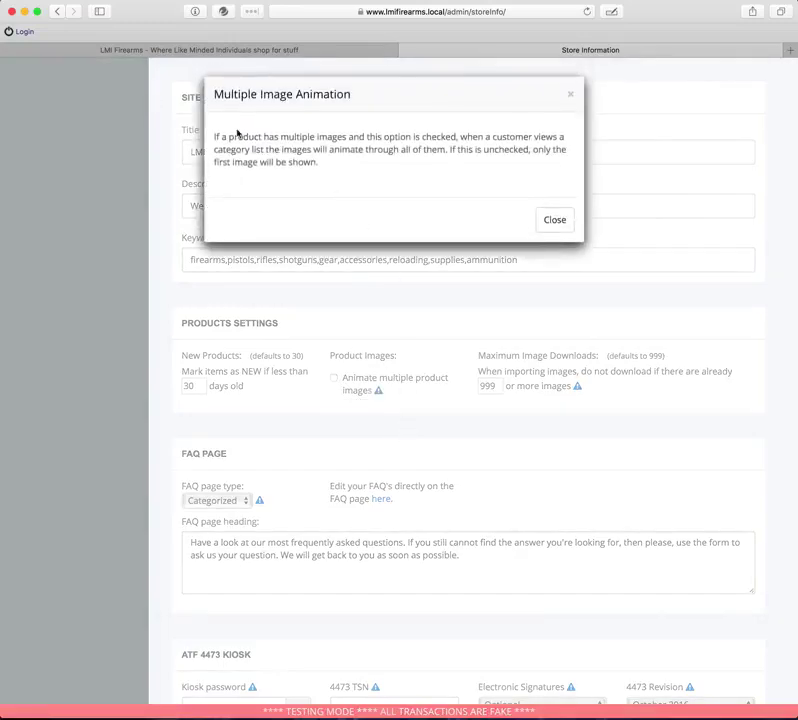
click(556, 222)
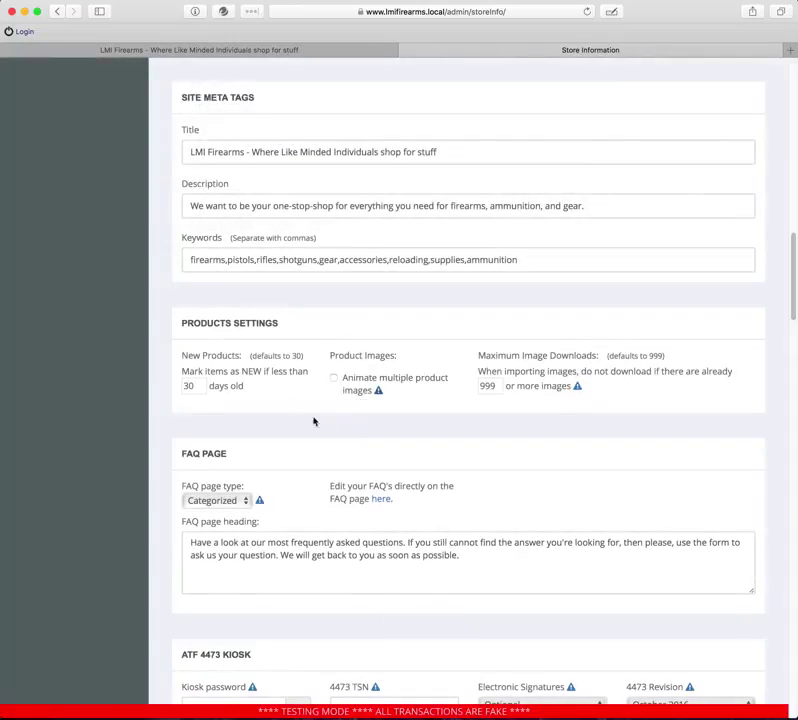
scroll(308, 415, down, 5)
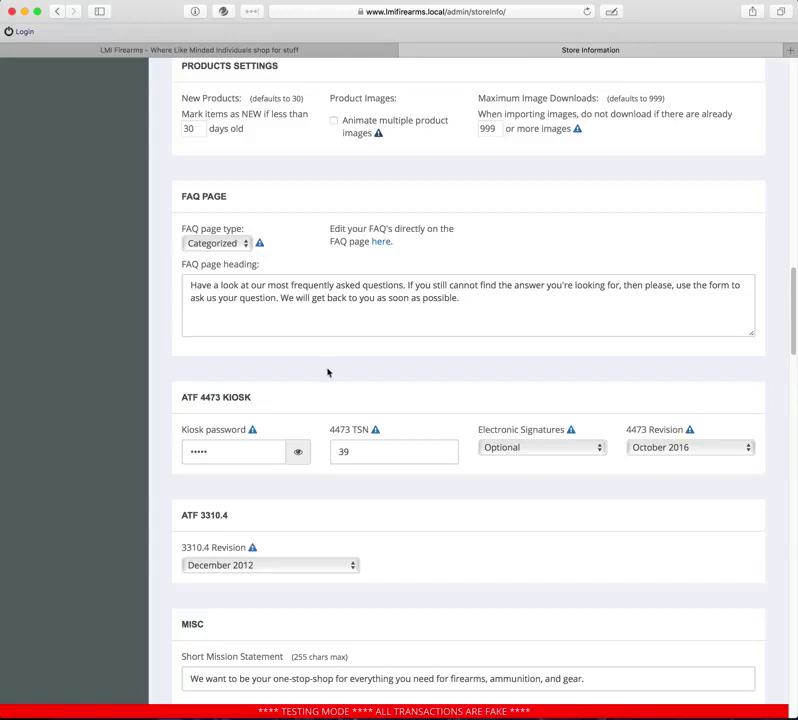
scroll(326, 370, down, 2)
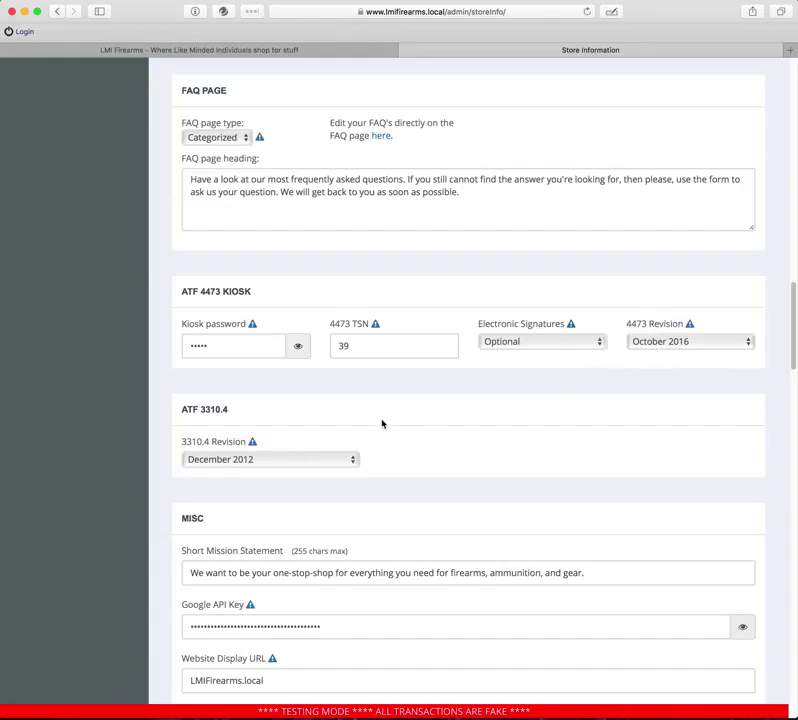
scroll(379, 424, down, 1)
scroll(411, 429, down, 4)
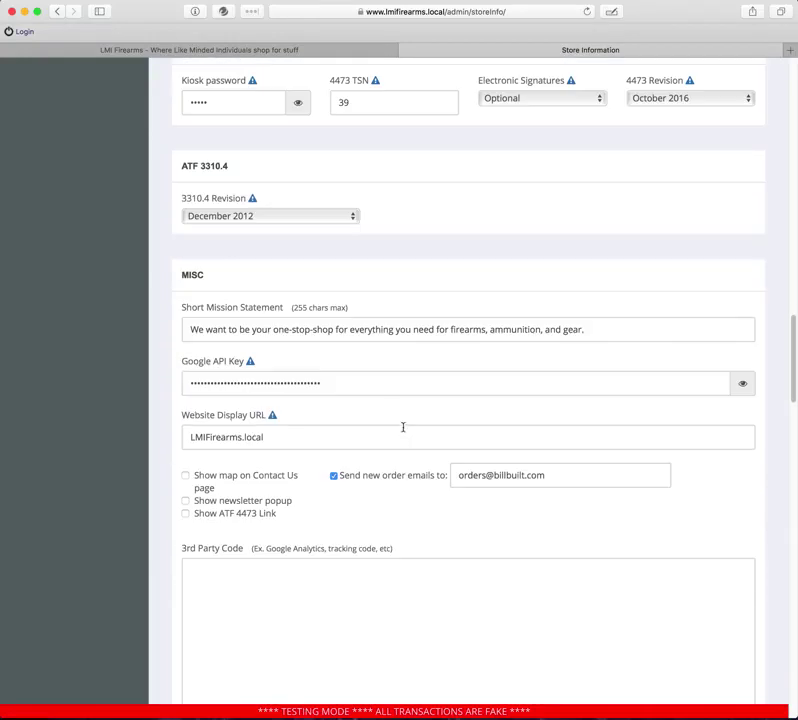
scroll(103, 356, down, 3)
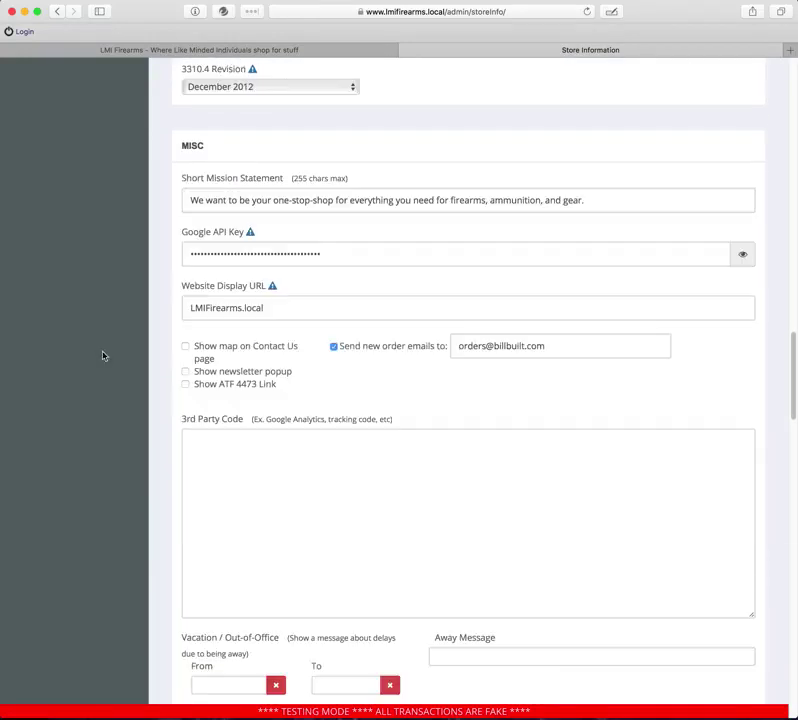
scroll(102, 355, up, 2)
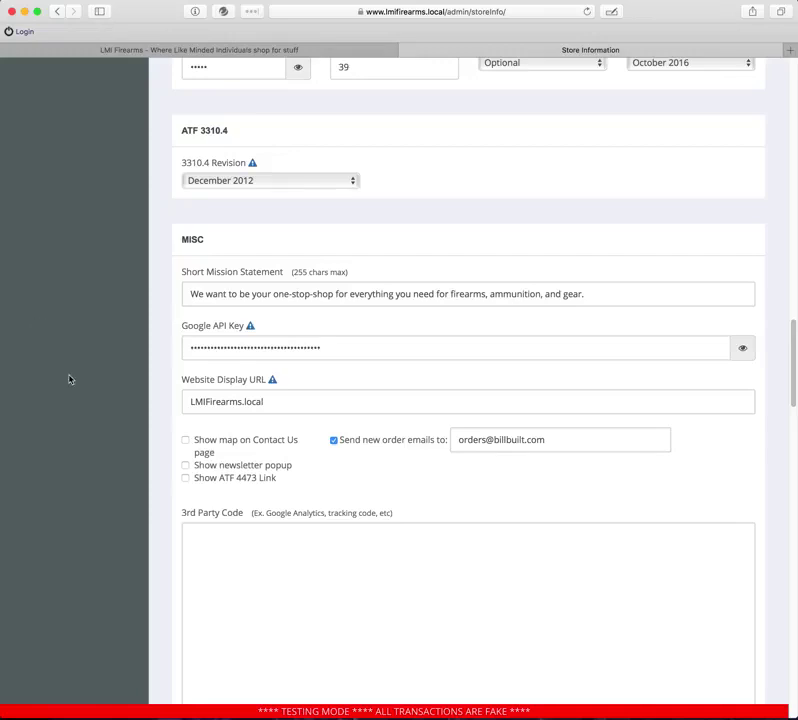
scroll(78, 362, down, 3)
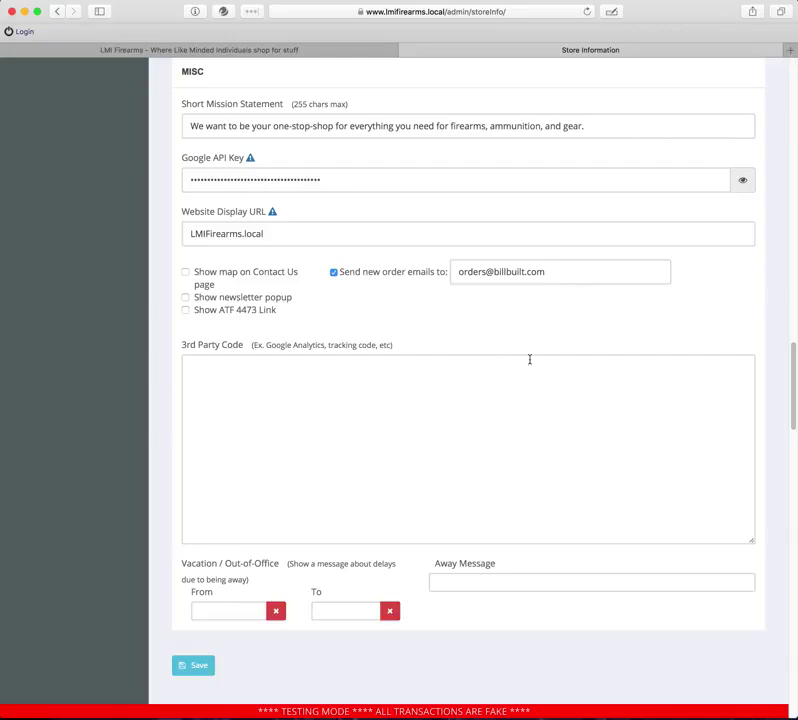
scroll(543, 354, up, 10)
Open the Homepage Badges tab showing NRA-ILA, NRA Life Member and National Shooting Sports Foundation checked.
scroll(542, 390, up, 5)
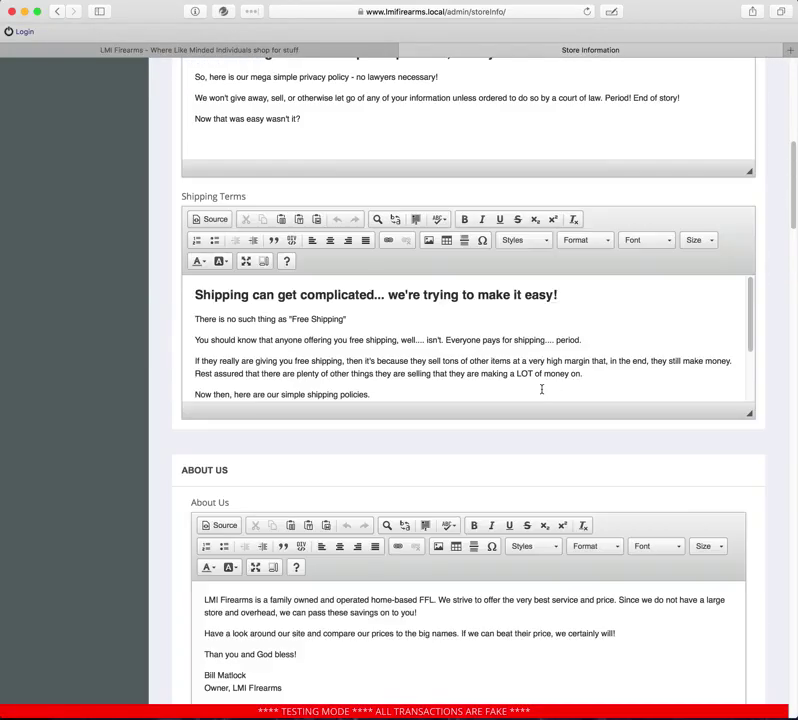
scroll(62, 285, up, 10)
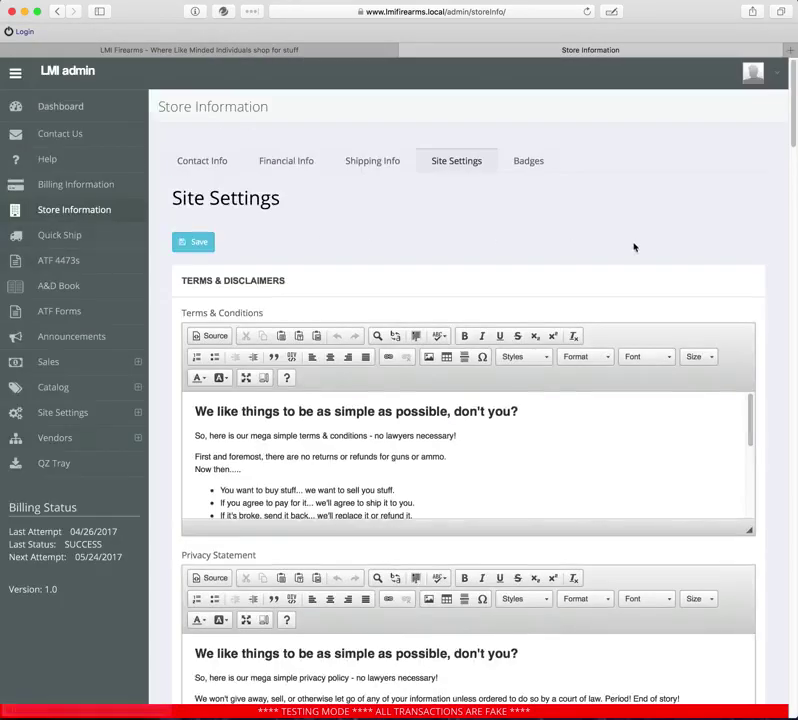
click(530, 163)
scroll(650, 280, down, 4)
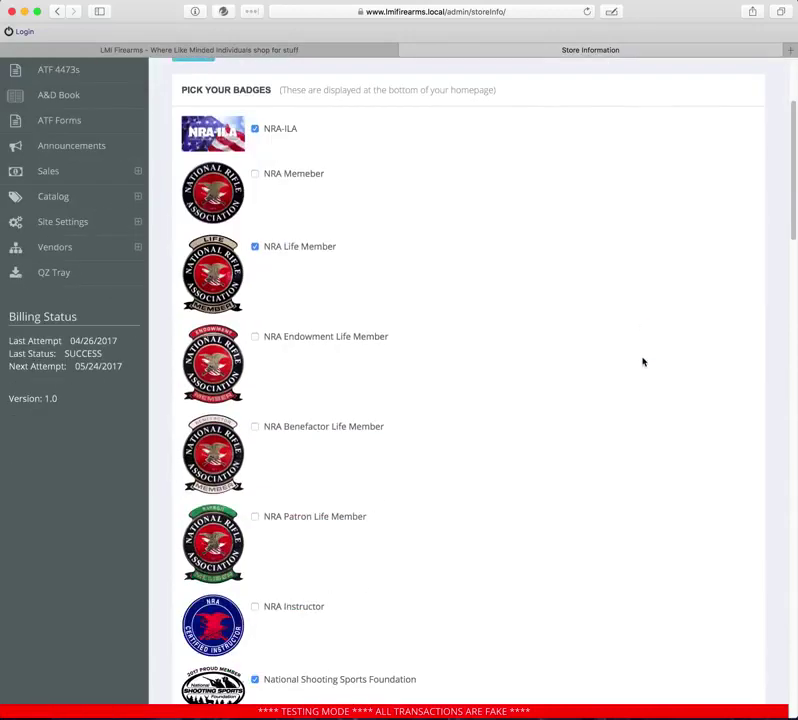
scroll(467, 451, down, 7)
scroll(444, 452, up, 4)
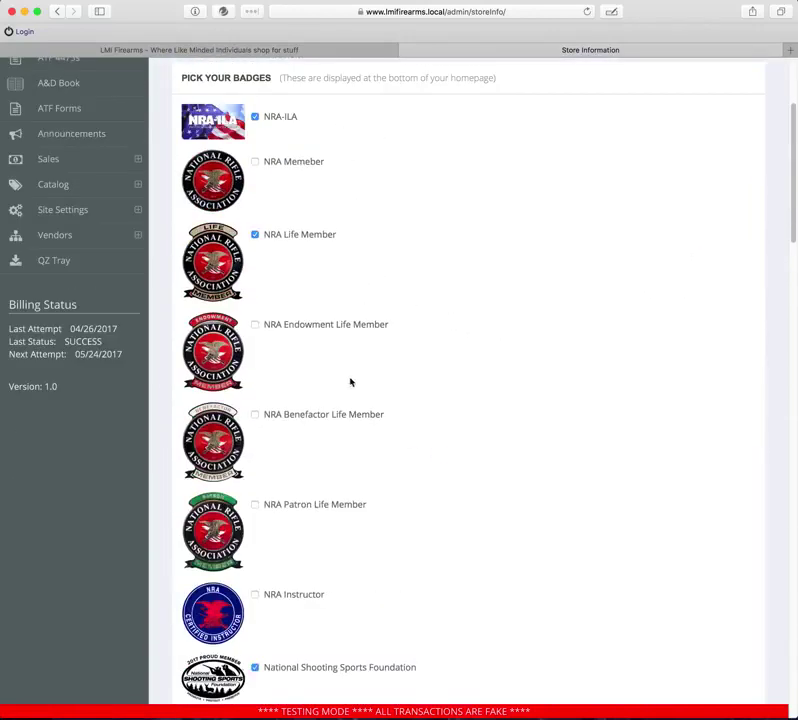
scroll(414, 421, down, 1)
scroll(413, 420, down, 5)
scroll(413, 420, up, 10)
Check the matching badges in the storefront footer, then return to the Store Information admin page.
click(215, 49)
scroll(415, 300, down, 7)
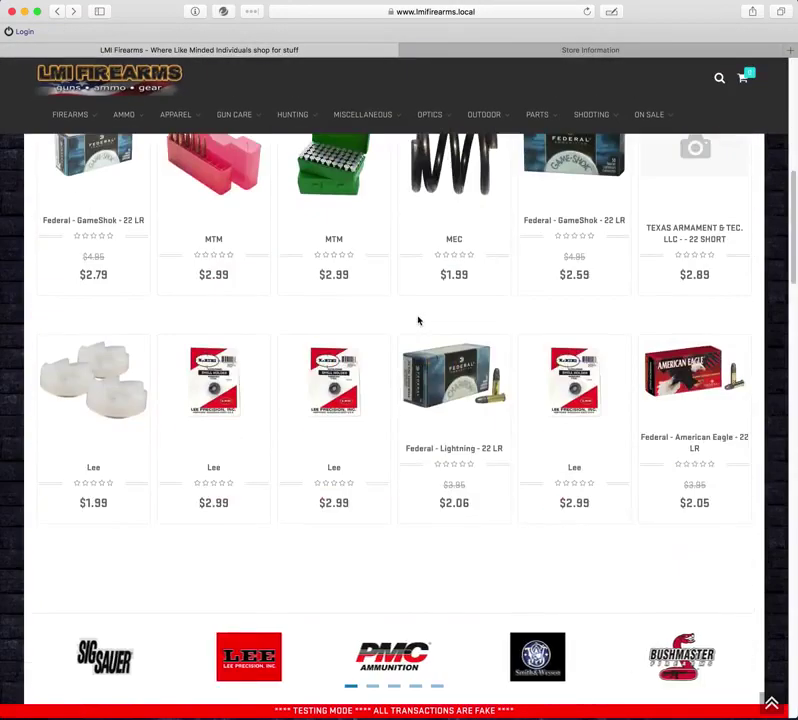
scroll(303, 527, down, 1)
scroll(303, 527, down, 1)
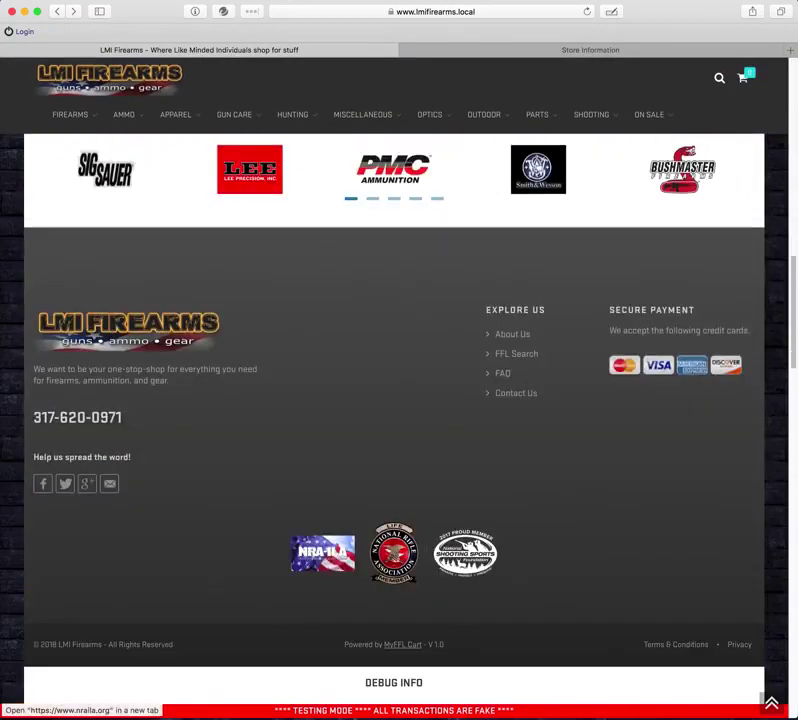
scroll(320, 511, up, 8)
scroll(323, 480, up, 5)
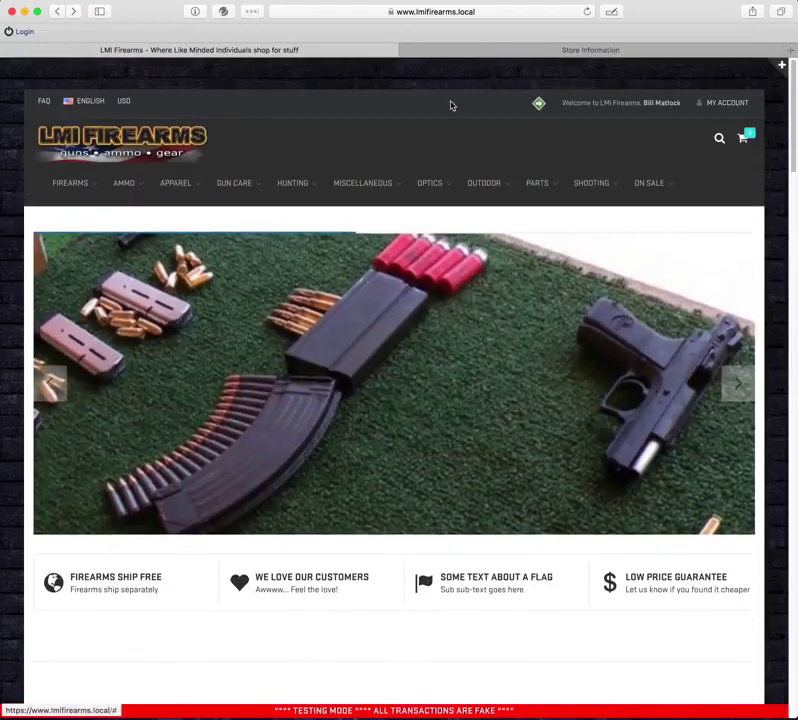
click(538, 52)
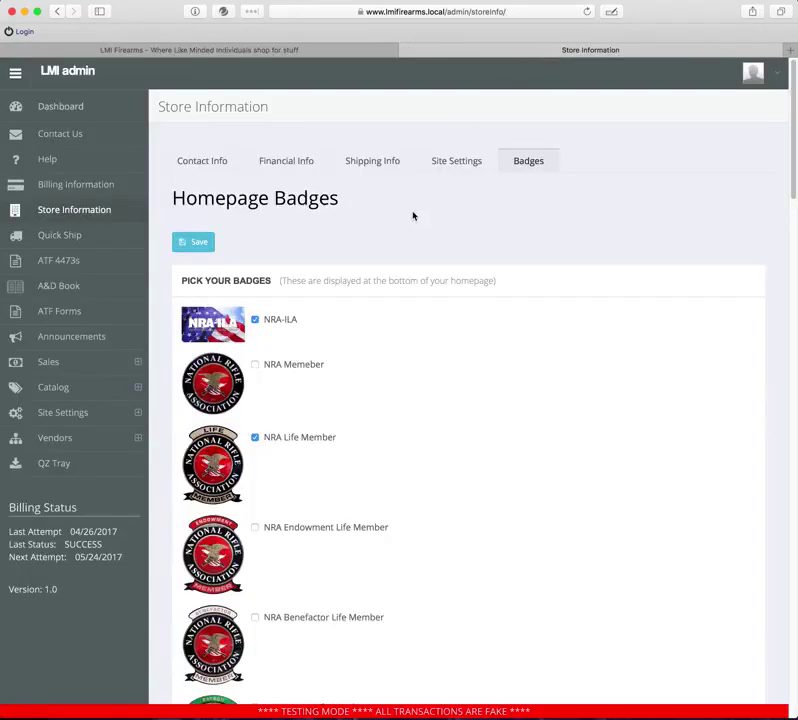